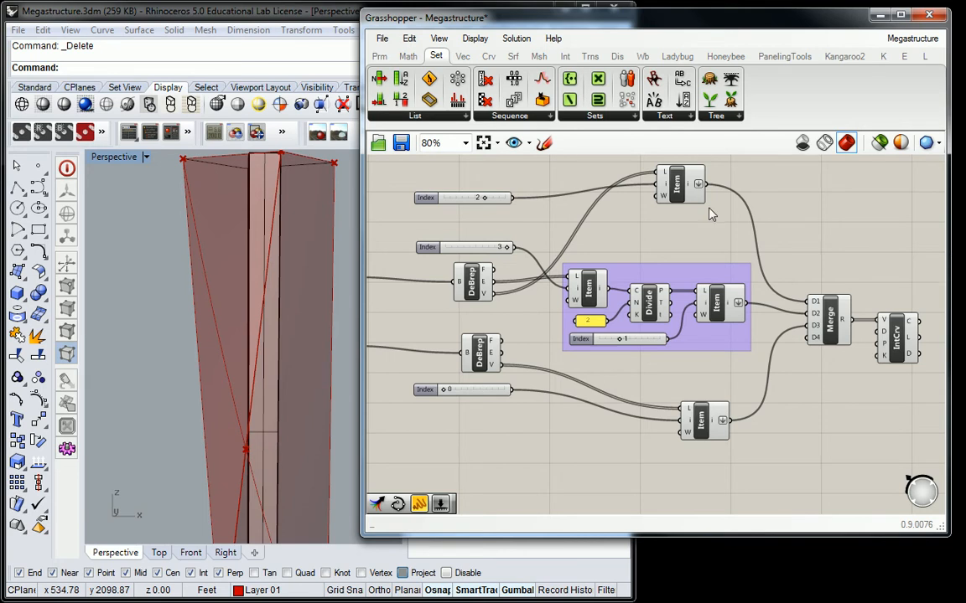
Move the four BASE FACADE parameters away from the curve definition to free up canvas space.
{"action": "scroll", "coordinate": [675, 242], "scroll_direction": "down", "scroll_amount": 3}
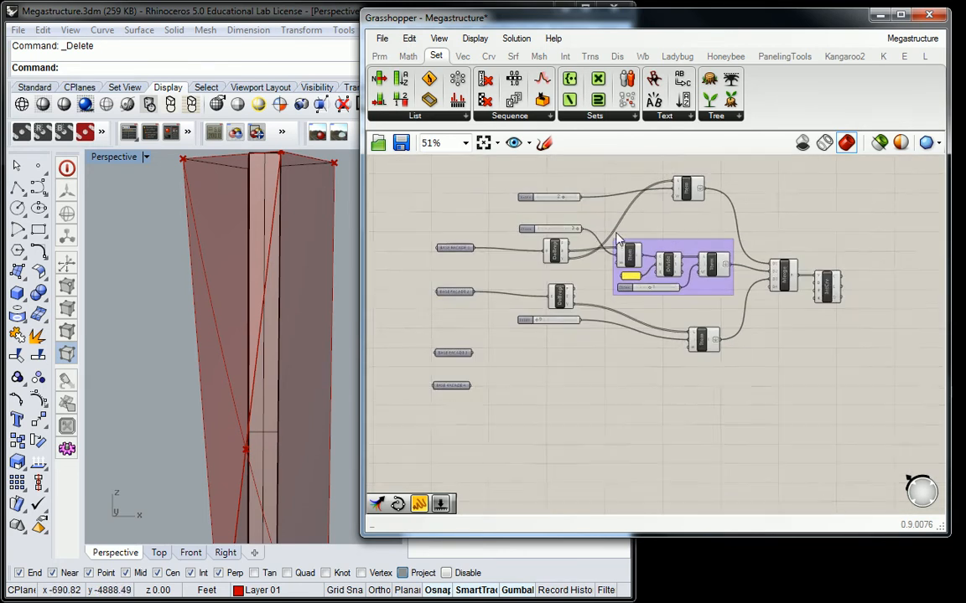
{"action": "scroll", "coordinate": [180, 339], "scroll_direction": "down", "scroll_amount": 3}
{"action": "scroll", "coordinate": [244, 346], "scroll_direction": "down", "scroll_amount": 3}
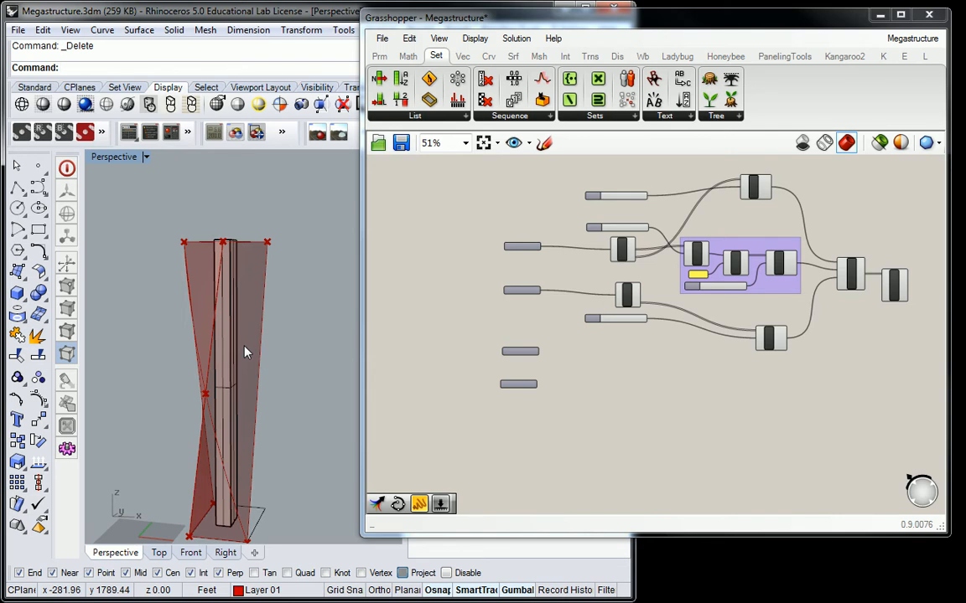
{"action": "scroll", "coordinate": [520, 267], "scroll_direction": "down", "scroll_amount": 3}
{"action": "right_click_drag", "start_coordinate": [519, 267], "coordinate": [588, 266]}
{"action": "left_click_drag", "start_coordinate": [521, 242], "coordinate": [592, 377]}
{"action": "left_click_drag", "start_coordinate": [570, 291], "coordinate": [471, 310]}
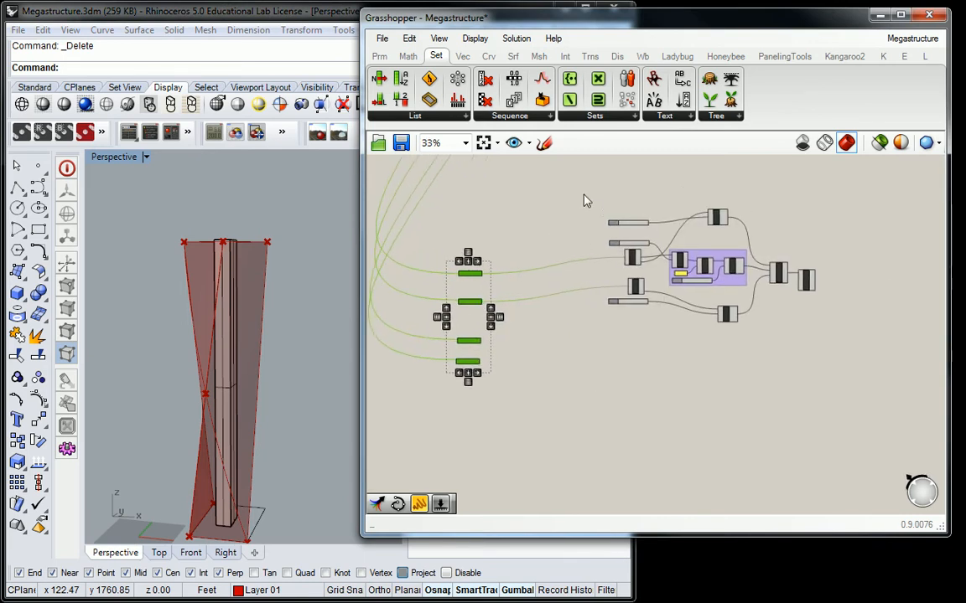
Reposition all the DeBrep-to-IntCrv curve components higher on the canvas and group them together.
{"action": "left_click_drag", "start_coordinate": [592, 208], "coordinate": [865, 379]}
{"action": "left_click_drag", "start_coordinate": [775, 282], "coordinate": [761, 245]}
{"action": "key", "text": "ctrl+g"}
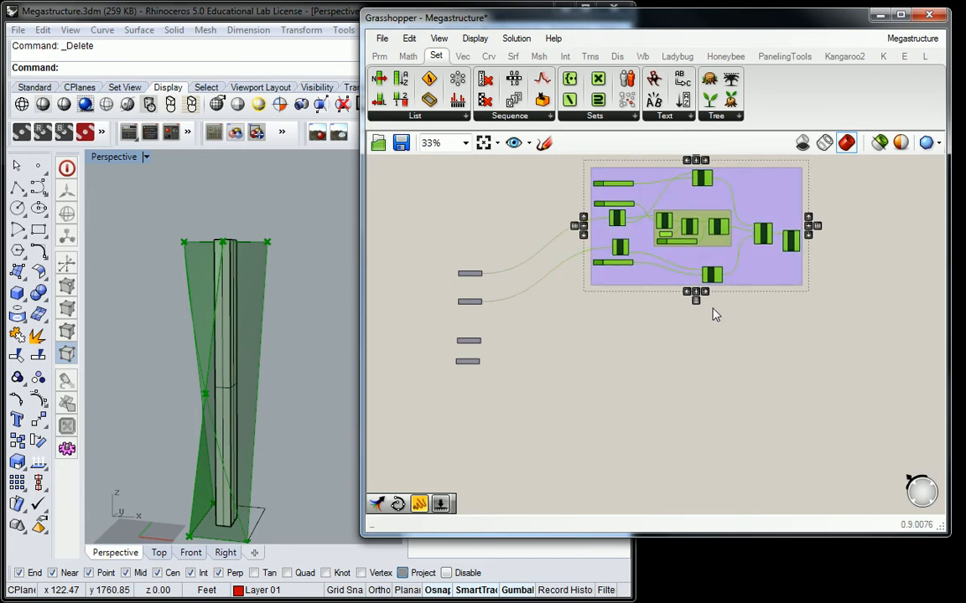
{"action": "left_click", "coordinate": [561, 319]}
Add a Construct Domain² component with four numeric inputs and an Isotrim component below the new group.
{"action": "scroll", "coordinate": [446, 277], "scroll_direction": "up", "scroll_amount": 3}
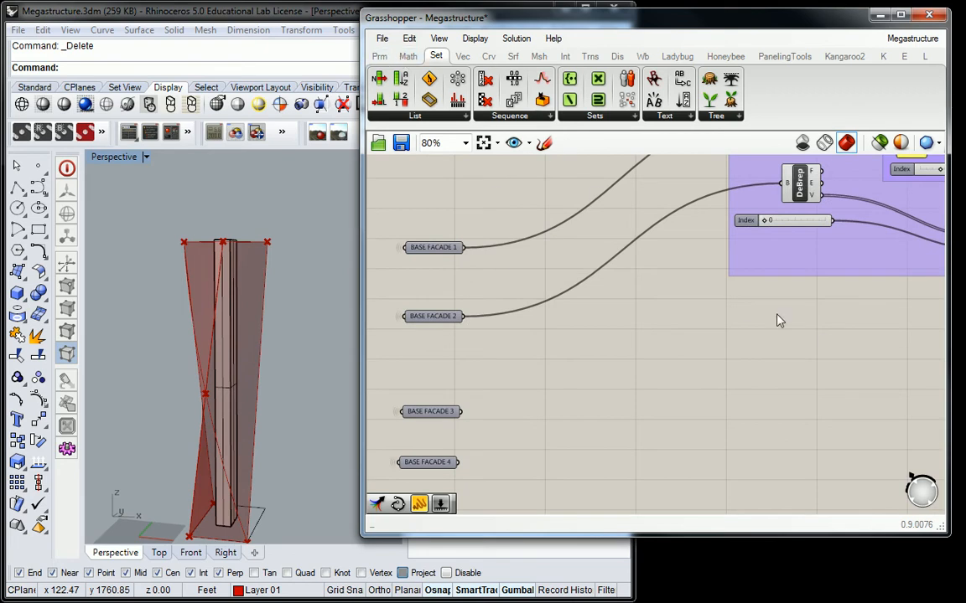
{"action": "left_click", "coordinate": [407, 55]}
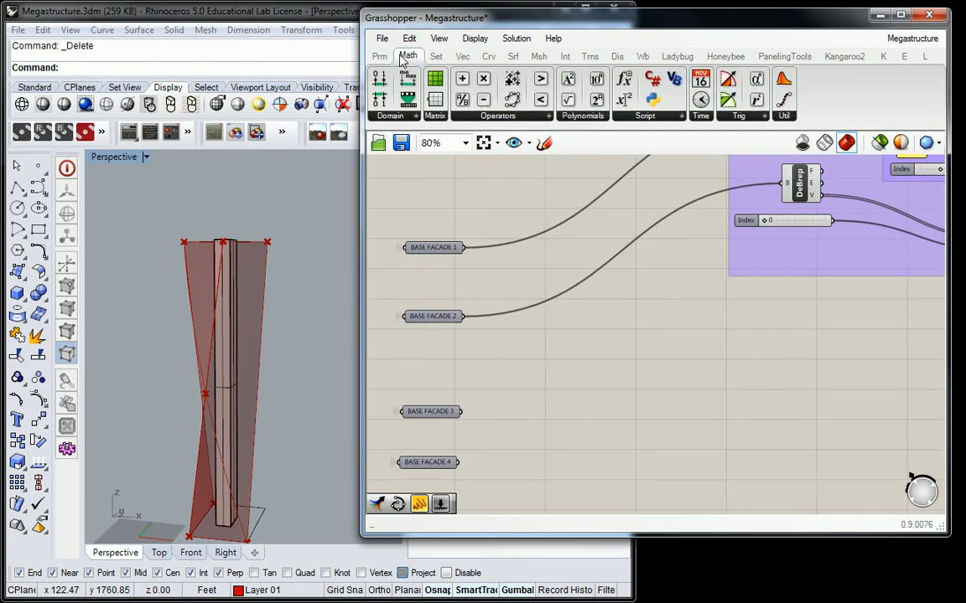
{"action": "left_click", "coordinate": [414, 117]}
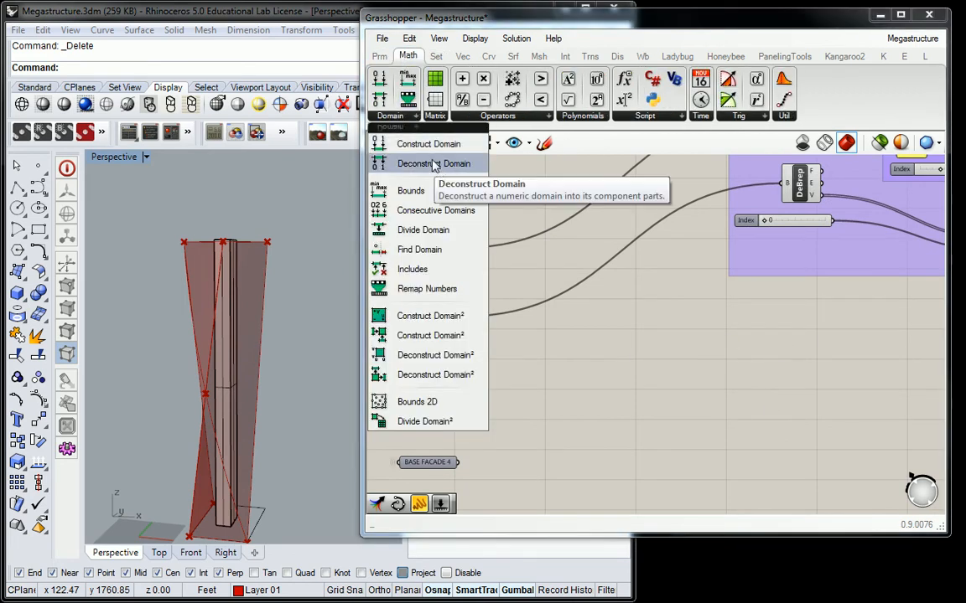
{"action": "left_click_drag", "start_coordinate": [435, 289], "coordinate": [694, 384]}
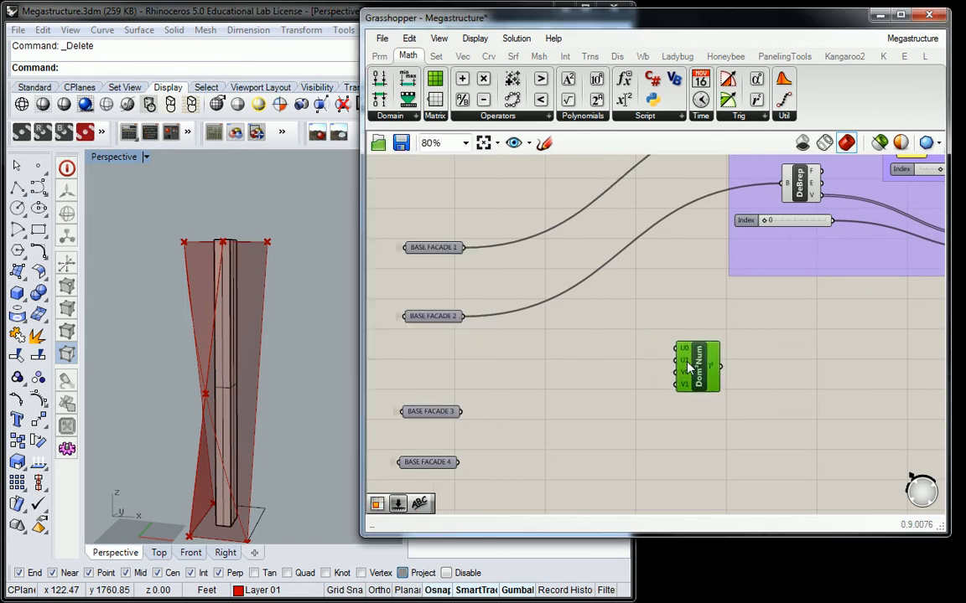
{"action": "left_click", "coordinate": [512, 56]}
{"action": "left_click", "coordinate": [672, 116]}
{"action": "left_click_drag", "start_coordinate": [651, 223], "coordinate": [754, 342]}
Connect BASE FACADE 1 to the Isotrim surface input and the constructed domain to its domain input.
{"action": "right_click_drag", "start_coordinate": [480, 324], "coordinate": [410, 315]}
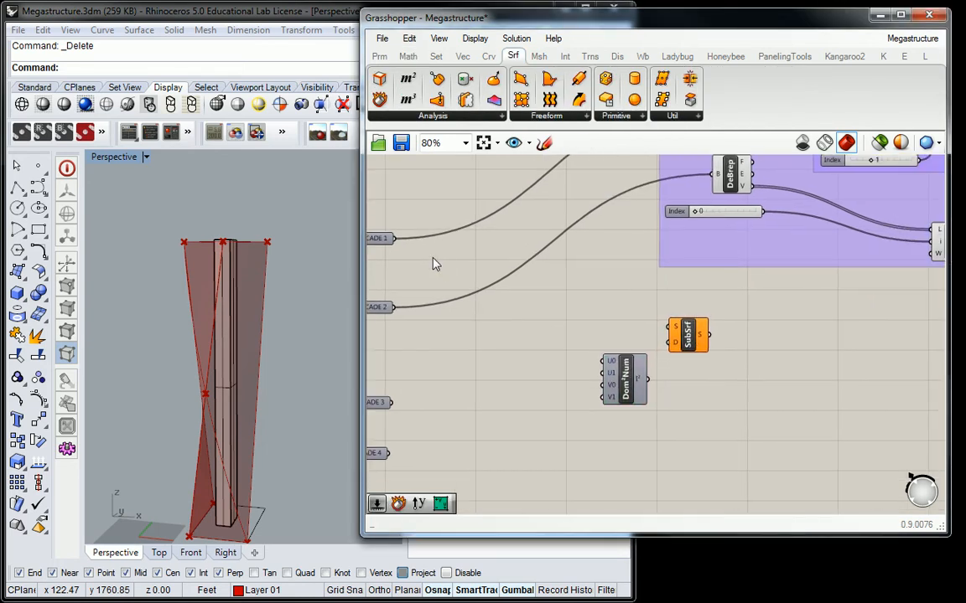
{"action": "left_click", "coordinate": [387, 241]}
{"action": "left_click_drag", "start_coordinate": [396, 240], "coordinate": [659, 333]}
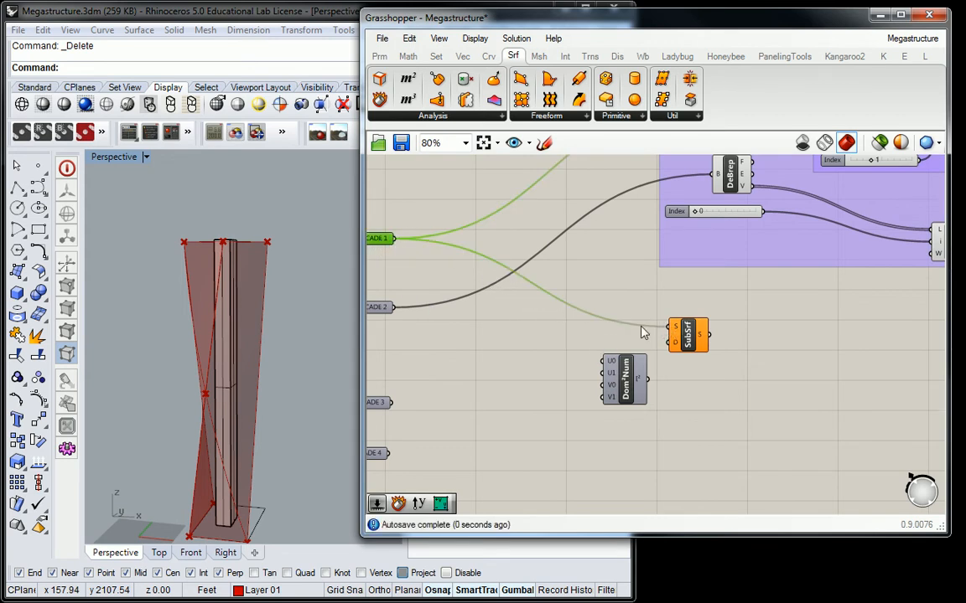
{"action": "right_click_drag", "start_coordinate": [588, 326], "coordinate": [582, 325]}
{"action": "mouse_move", "coordinate": [644, 378]}
{"action": "left_mouse_down"}
{"action": "mouse_move", "coordinate": [663, 343]}
{"action": "mouse_move", "coordinate": [633, 361]}
{"action": "left_mouse_up"}
{"action": "left_click", "coordinate": [533, 351]}
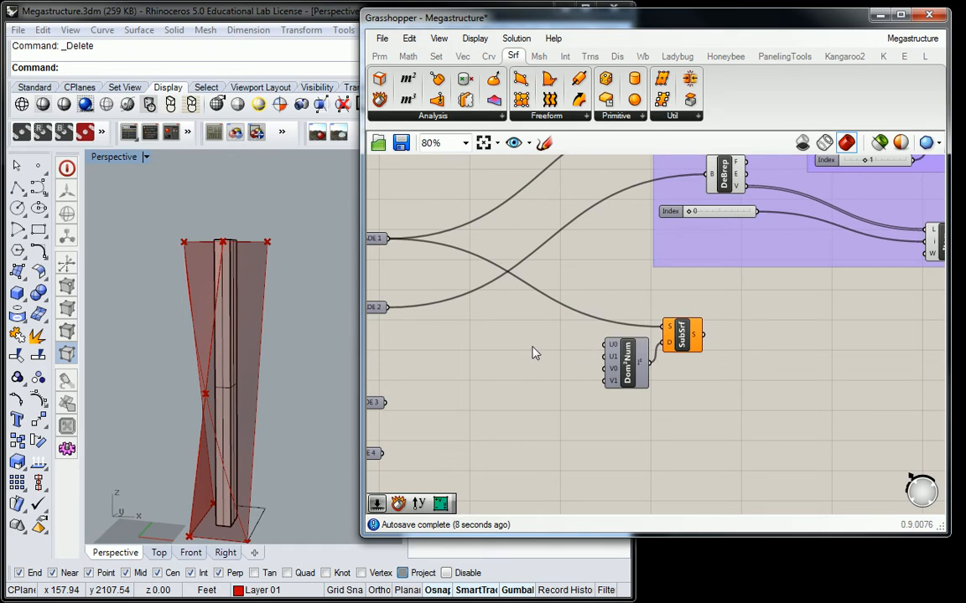
Create a 0 to 1.00 number slider, duplicate it, and wire four sliders to the domain's U0, U1, V0 and V1 inputs.
{"action": "double_click", "coordinate": [531, 352]}
{"action": "type", "text": "0<100"}
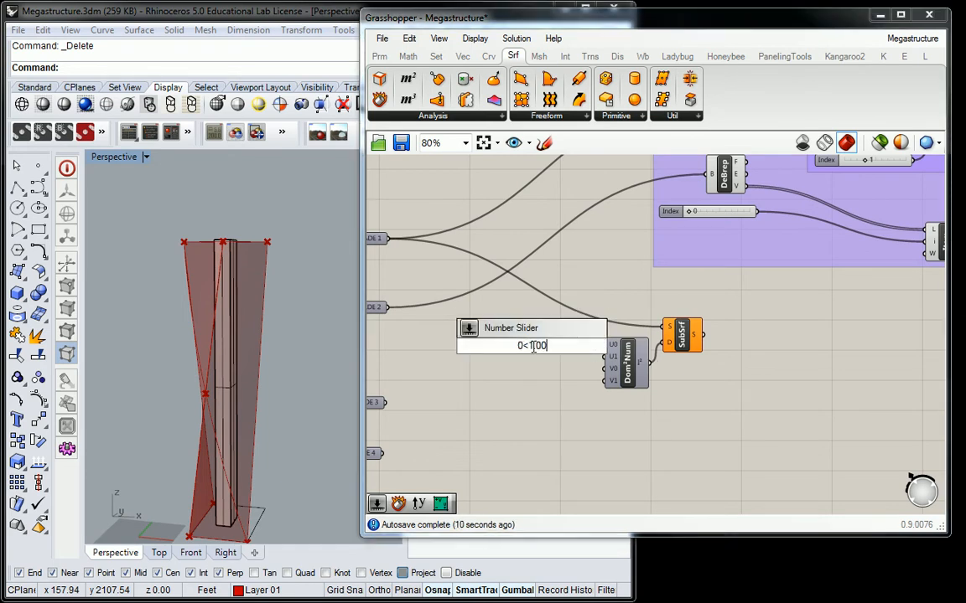
{"action": "key", "text": "Return"}
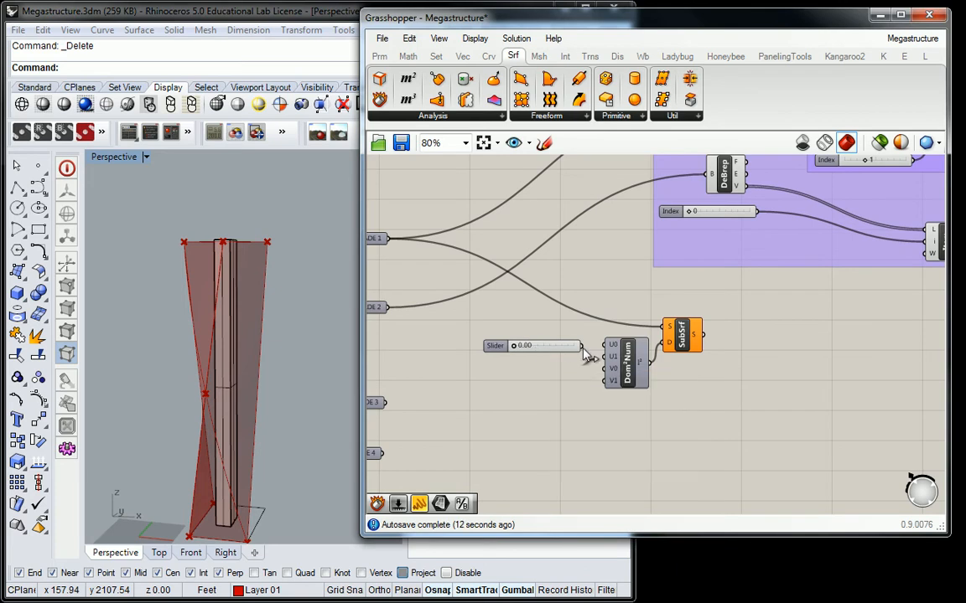
{"action": "left_click_drag", "start_coordinate": [570, 347], "coordinate": [551, 405]}
{"action": "key", "text": "ctrl+v"}
{"action": "key", "text": "ctrl+v"}
{"action": "left_click_drag", "start_coordinate": [584, 365], "coordinate": [603, 381]}
{"action": "left_click", "coordinate": [549, 427]}
{"action": "left_click_drag", "start_coordinate": [549, 427], "coordinate": [540, 335]}
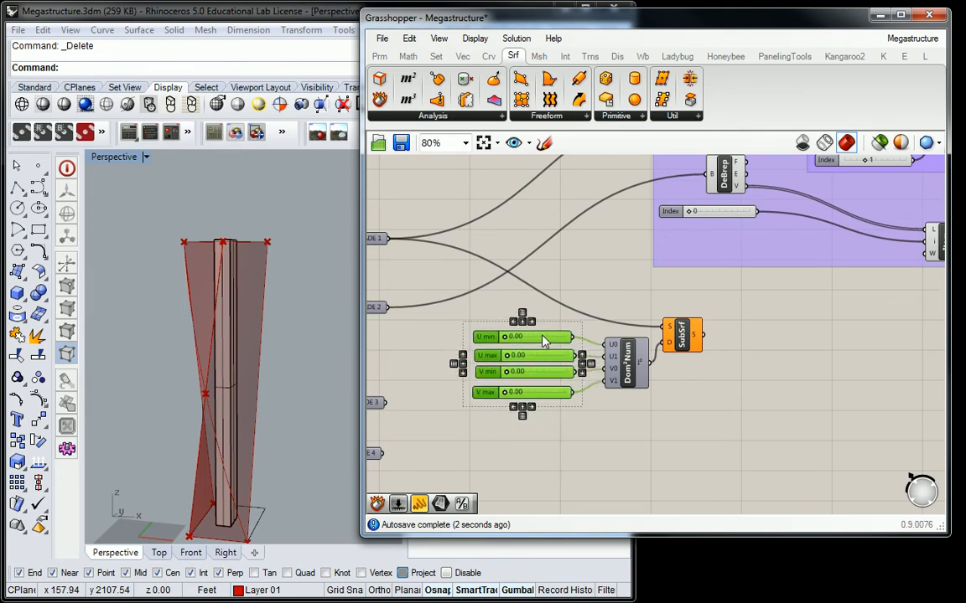
Reparameterize the Isotrim surface input and move the component farther from the Construct Domain² component.
{"action": "right_click_drag", "start_coordinate": [352, 338], "coordinate": [282, 340]}
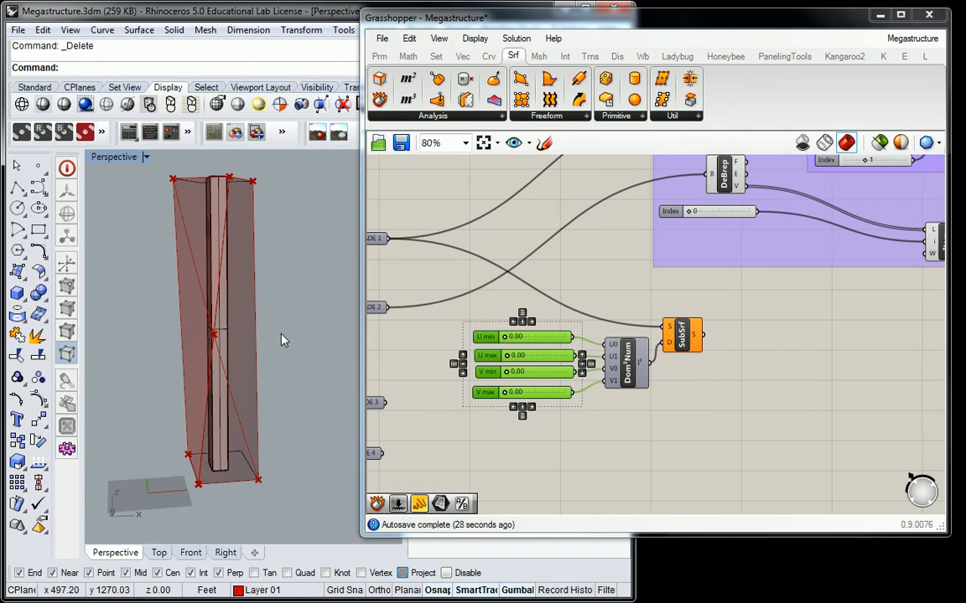
{"action": "left_click", "coordinate": [681, 335]}
{"action": "scroll", "coordinate": [680, 335], "scroll_direction": "up", "scroll_amount": 4}
{"action": "right_click", "coordinate": [684, 336]}
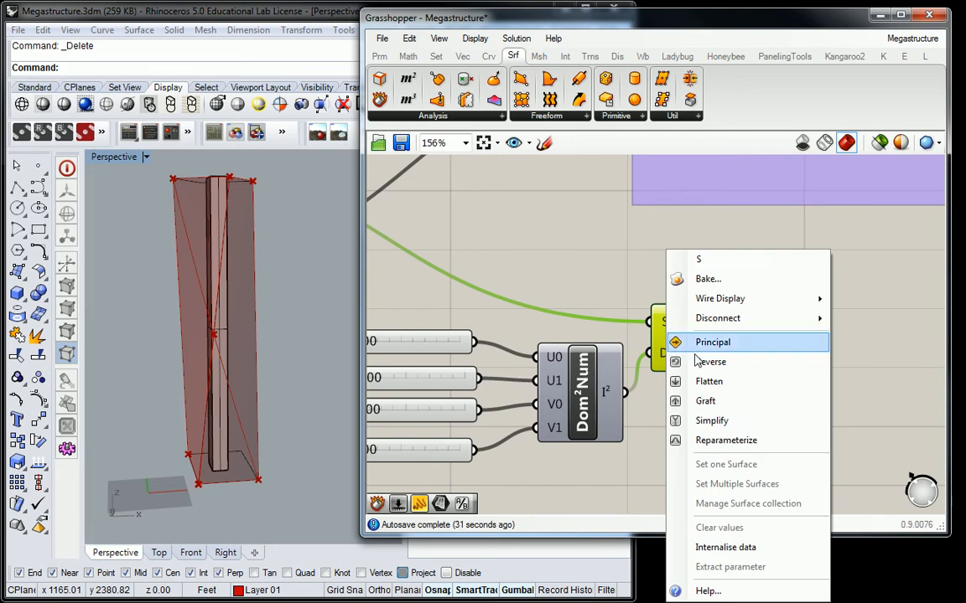
{"action": "left_click", "coordinate": [728, 440]}
{"action": "right_click_drag", "start_coordinate": [680, 416], "coordinate": [739, 411]}
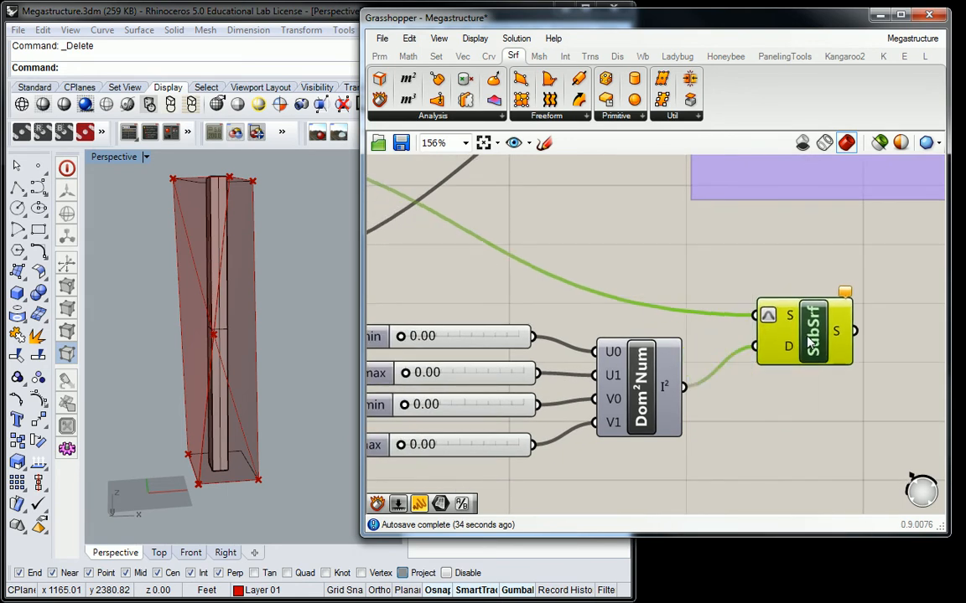
{"action": "left_click_drag", "start_coordinate": [754, 342], "coordinate": [819, 340]}
Set the U max and V max sliders to 1.00 and check the Isotrim surface in the model.
{"action": "scroll", "coordinate": [716, 346], "scroll_direction": "down", "scroll_amount": 2}
{"action": "right_click_drag", "start_coordinate": [573, 372], "coordinate": [597, 367]}
{"action": "left_click", "coordinate": [562, 315]}
{"action": "left_click_drag", "start_coordinate": [545, 359], "coordinate": [559, 358]}
{"action": "left_click_drag", "start_coordinate": [539, 403], "coordinate": [628, 407]}
{"action": "left_click_drag", "start_coordinate": [561, 357], "coordinate": [608, 371]}
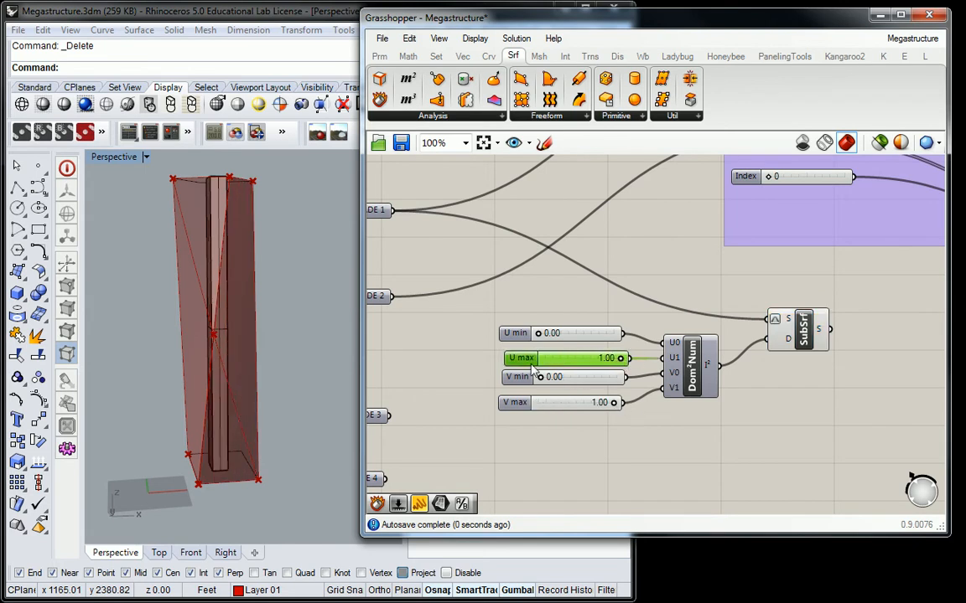
{"action": "left_click", "coordinate": [786, 331]}
{"action": "right_click_drag", "start_coordinate": [238, 299], "coordinate": [224, 294]}
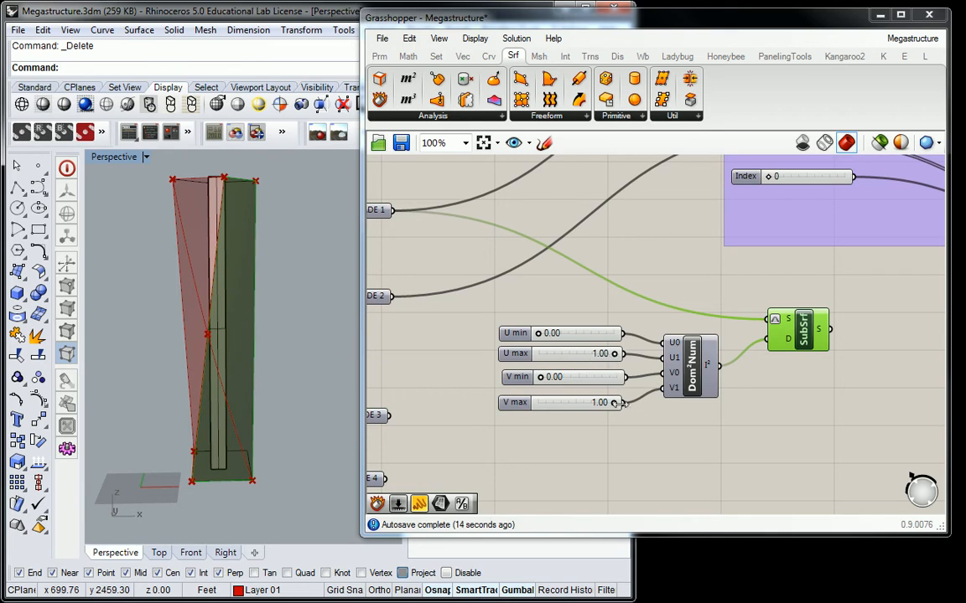
{"action": "mouse_move", "coordinate": [616, 403]}
{"action": "left_mouse_down"}
{"action": "mouse_move", "coordinate": [586, 404]}
{"action": "mouse_move", "coordinate": [616, 404]}
{"action": "left_mouse_up"}
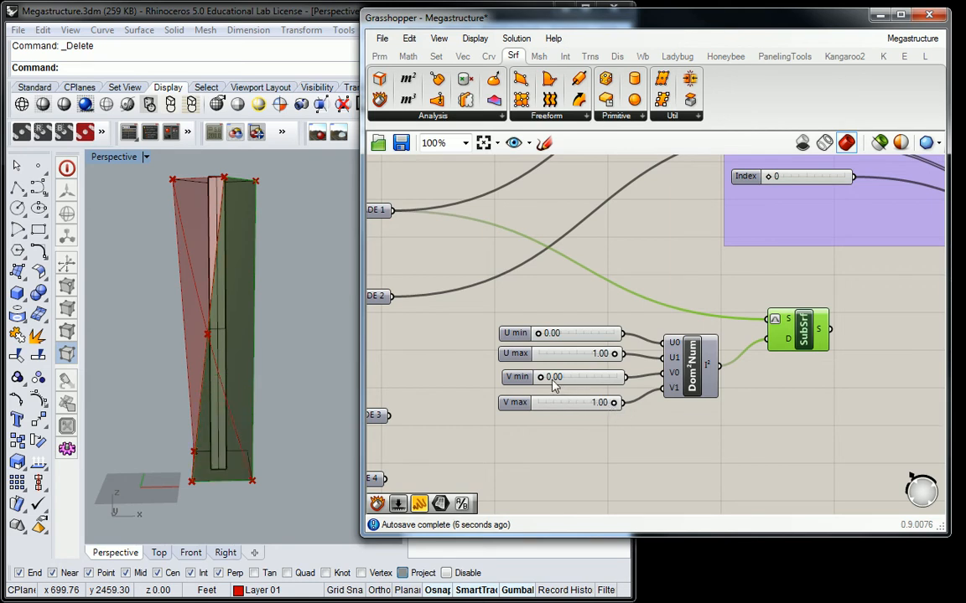
Set the V min slider to 0.50 and check the trimmed surface of facade 1.
{"action": "left_click_drag", "start_coordinate": [543, 378], "coordinate": [576, 388]}
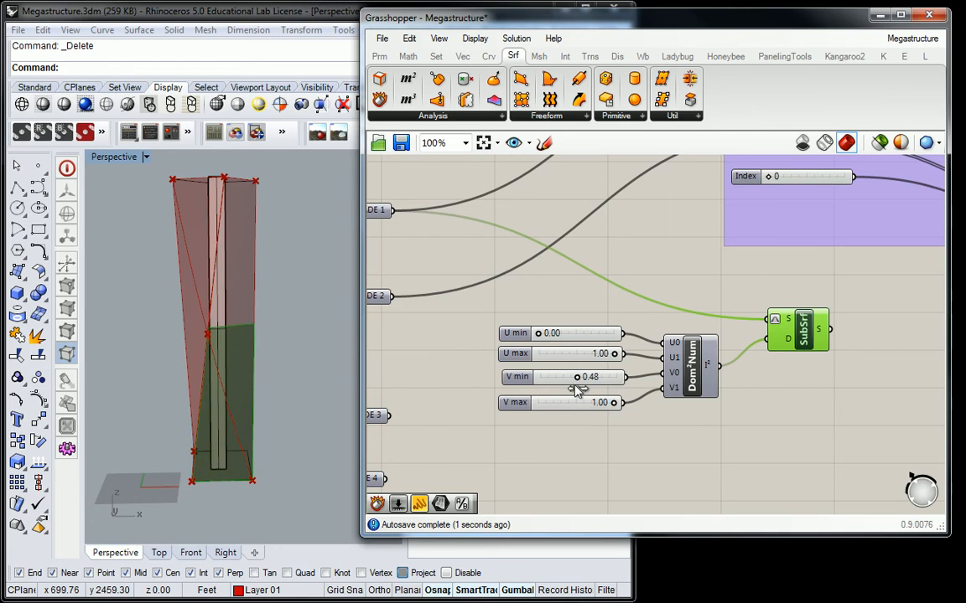
{"action": "double_click", "coordinate": [576, 378]}
{"action": "type", "text": "0.5"}
{"action": "key", "text": "Return"}
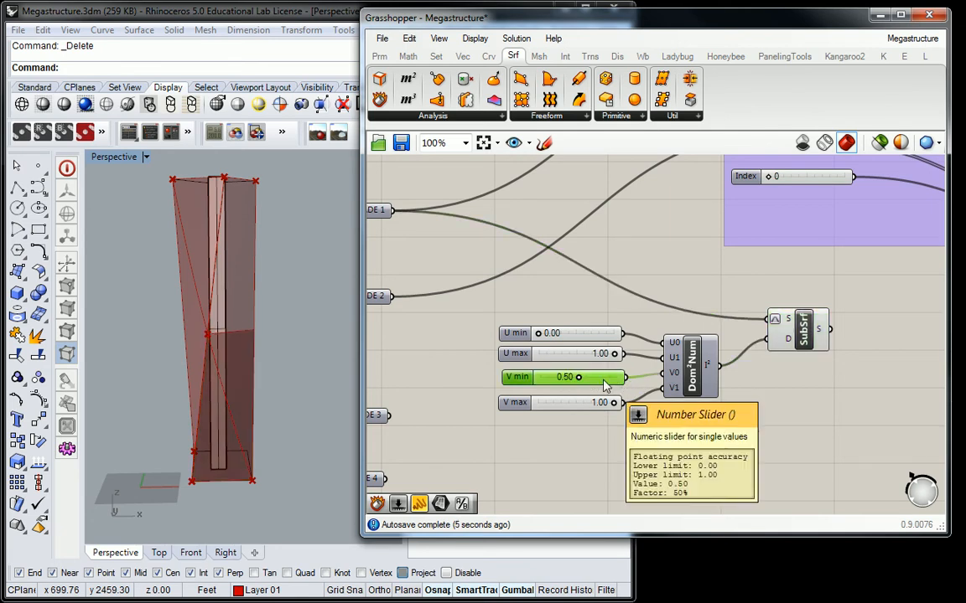
{"action": "left_click", "coordinate": [802, 330]}
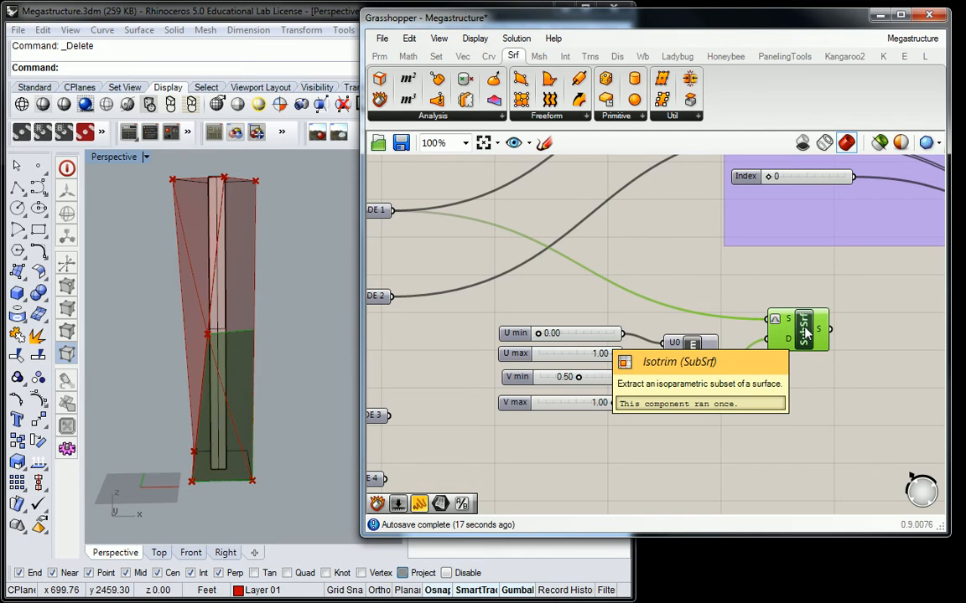
Duplicate the four sliders, the Construct Domain² and the Isotrim, and place the copy below the original.
{"action": "scroll", "coordinate": [817, 348], "scroll_direction": "down", "scroll_amount": 3}
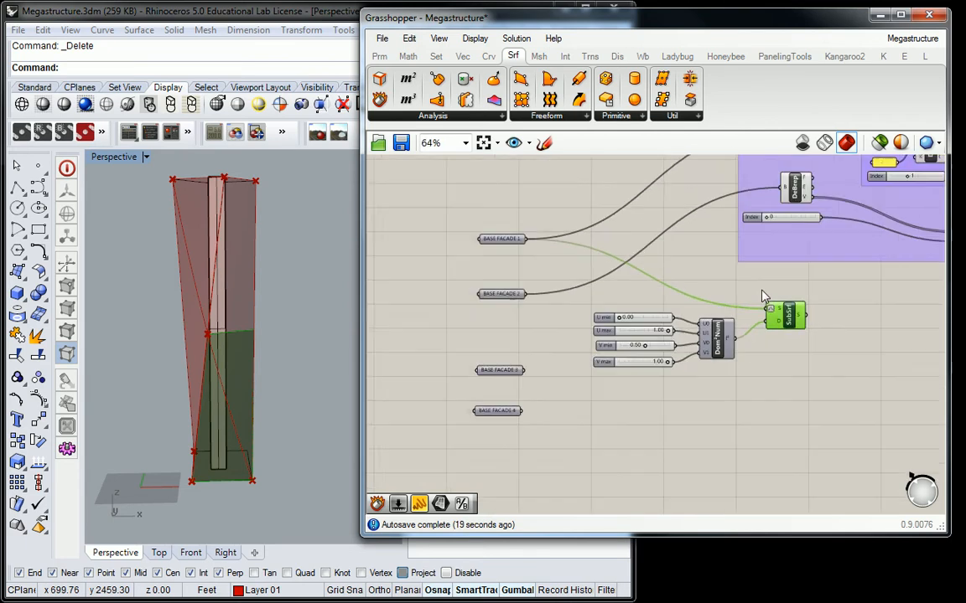
{"action": "left_click_drag", "start_coordinate": [840, 409], "coordinate": [675, 316]}
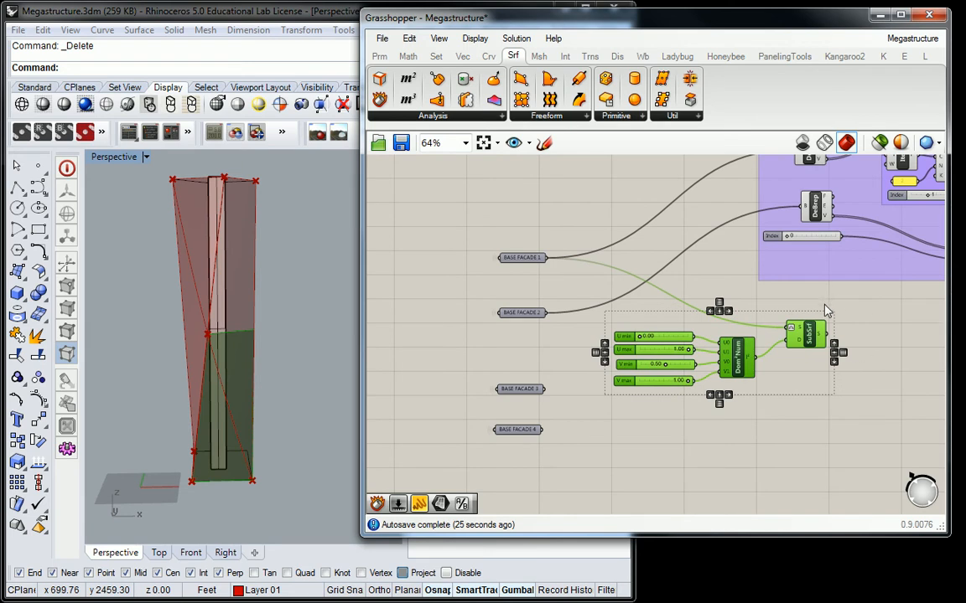
{"action": "right_click_drag", "start_coordinate": [872, 309], "coordinate": [829, 310]}
{"action": "left_click_drag", "start_coordinate": [767, 337], "coordinate": [908, 316]}
{"action": "right_click_drag", "start_coordinate": [877, 353], "coordinate": [816, 346]}
{"action": "key", "text": "ctrl+c"}
{"action": "key", "text": "ctrl+v"}
{"action": "left_click_drag", "start_coordinate": [846, 308], "coordinate": [842, 375]}
Connect BASE FACADE 2 to the copied Isotrim's surface input in place of BASE FACADE 1.
{"action": "left_click", "coordinate": [424, 285]}
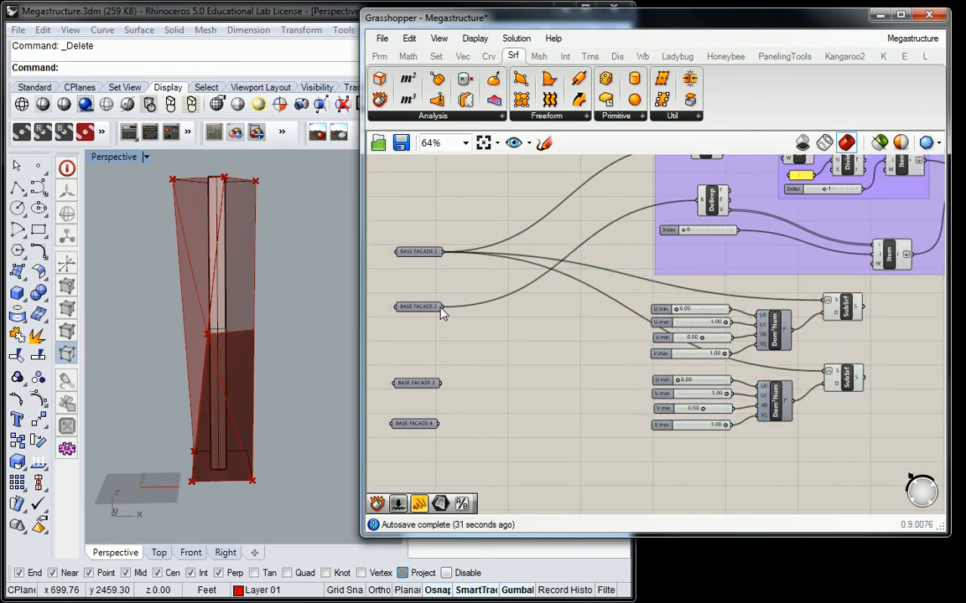
{"action": "left_click_drag", "start_coordinate": [441, 306], "coordinate": [826, 372]}
{"action": "right_click_drag", "start_coordinate": [626, 352], "coordinate": [623, 342]}
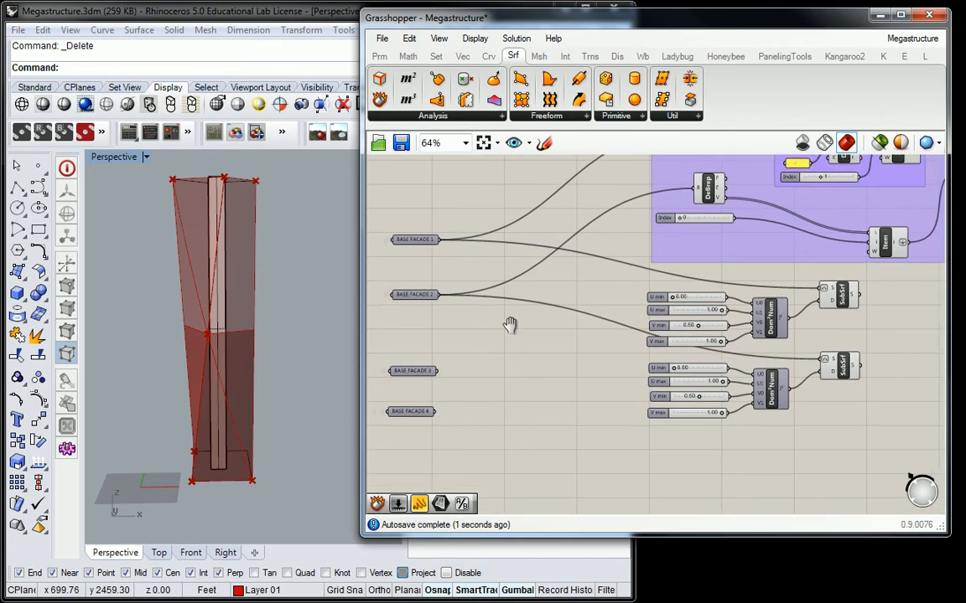
{"action": "left_click", "coordinate": [838, 366]}
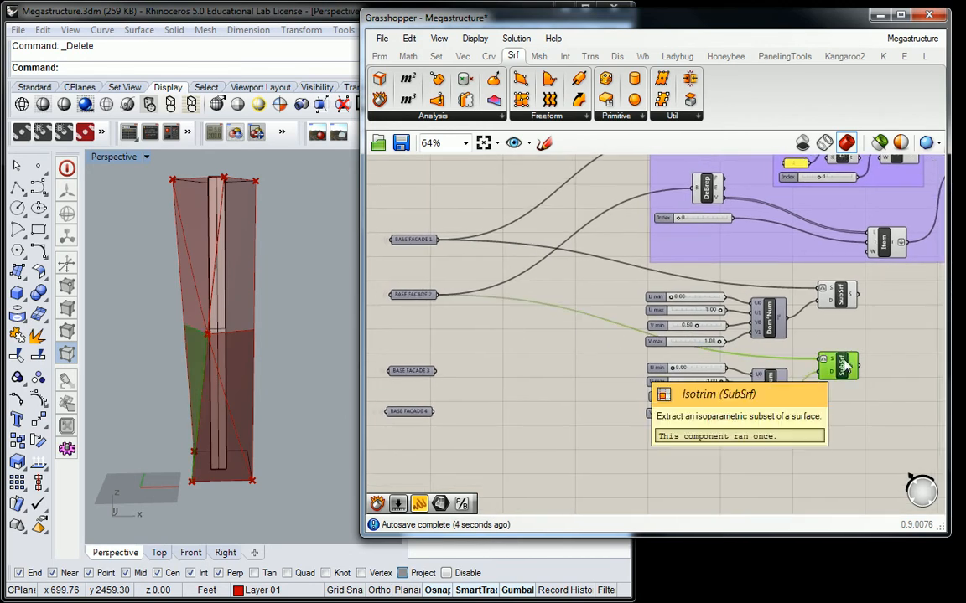
Set the copied definition's V min slider to 0.00 and its V max slider to 0.50.
{"action": "scroll", "coordinate": [683, 400], "scroll_direction": "up", "scroll_amount": 3}
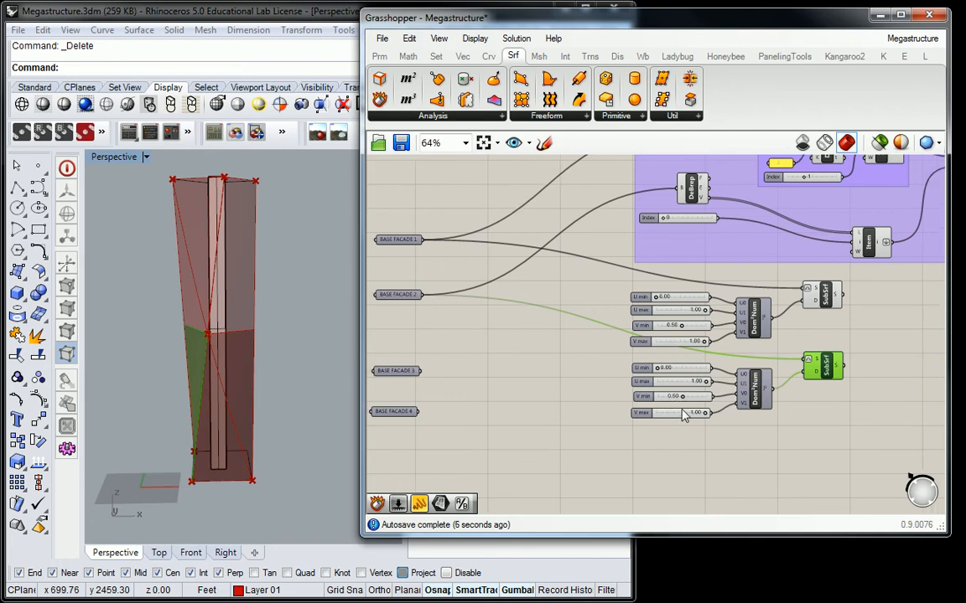
{"action": "left_click_drag", "start_coordinate": [659, 394], "coordinate": [635, 394]}
{"action": "double_click", "coordinate": [707, 422]}
{"action": "type", "text": ".5"}
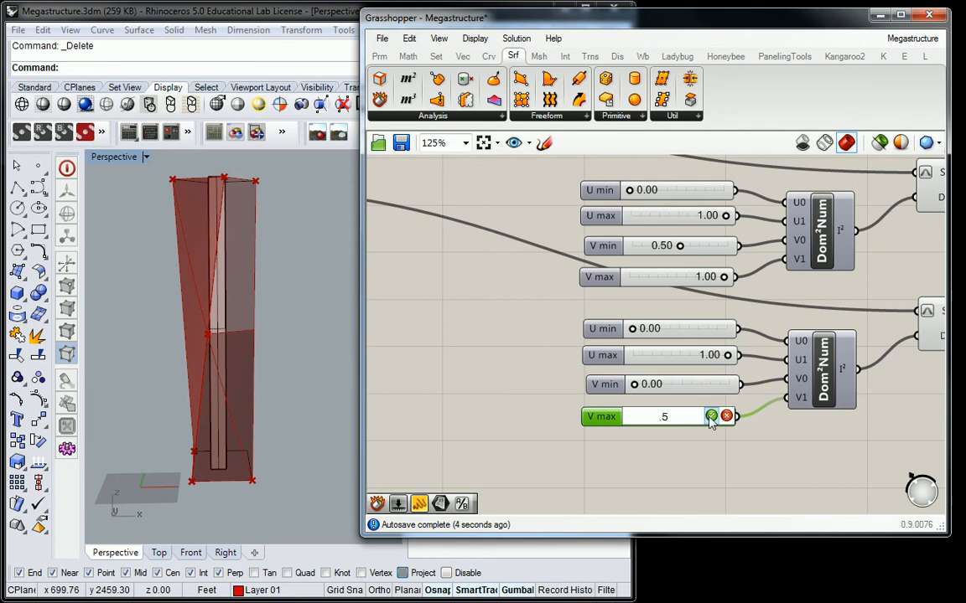
{"action": "left_click", "coordinate": [711, 416]}
{"action": "right_click_drag", "start_coordinate": [617, 379], "coordinate": [667, 369]}
{"action": "scroll", "coordinate": [618, 388], "scroll_direction": "down", "scroll_amount": 2}
{"action": "scroll", "coordinate": [687, 352], "scroll_direction": "down", "scroll_amount": 2}
{"action": "scroll", "coordinate": [712, 340], "scroll_direction": "up", "scroll_amount": 1}
{"action": "right_click_drag", "start_coordinate": [704, 330], "coordinate": [719, 291]}
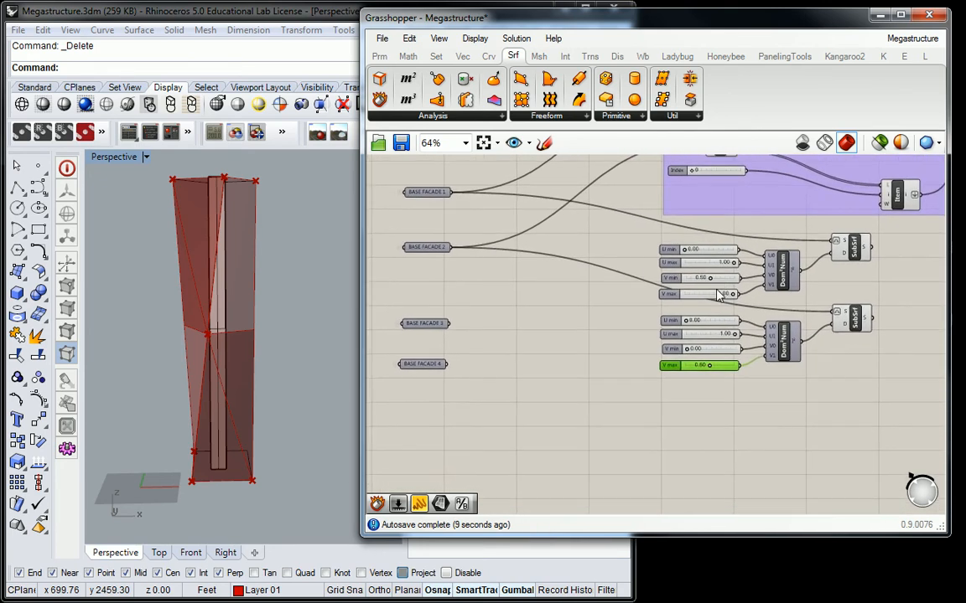
Examine which parts of facades 1 and 2 the two Isotrim components extract.
{"action": "left_click", "coordinate": [851, 319]}
{"action": "left_click", "coordinate": [852, 245], "text": "shift"}
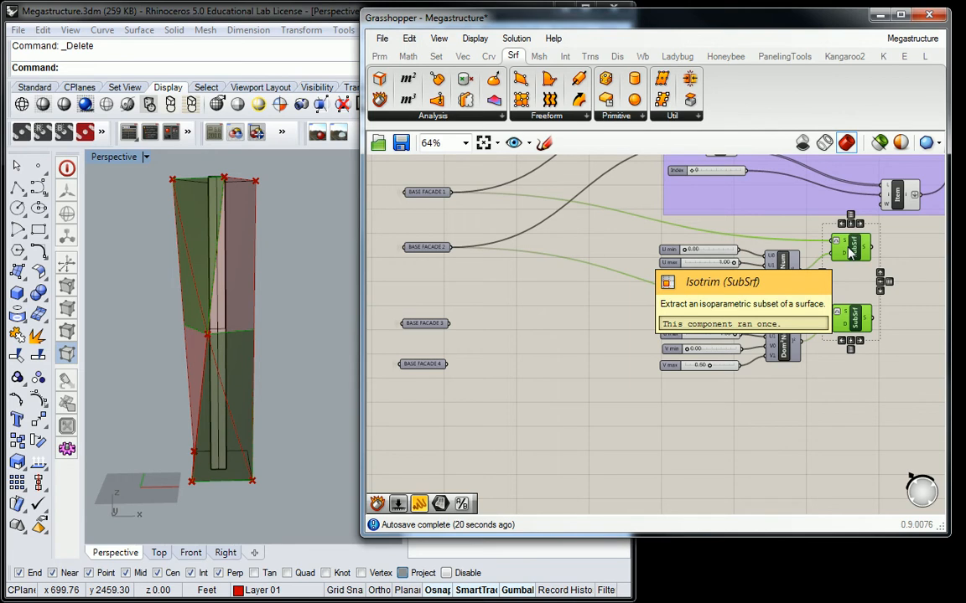
{"action": "right_click_drag", "start_coordinate": [615, 288], "coordinate": [611, 292]}
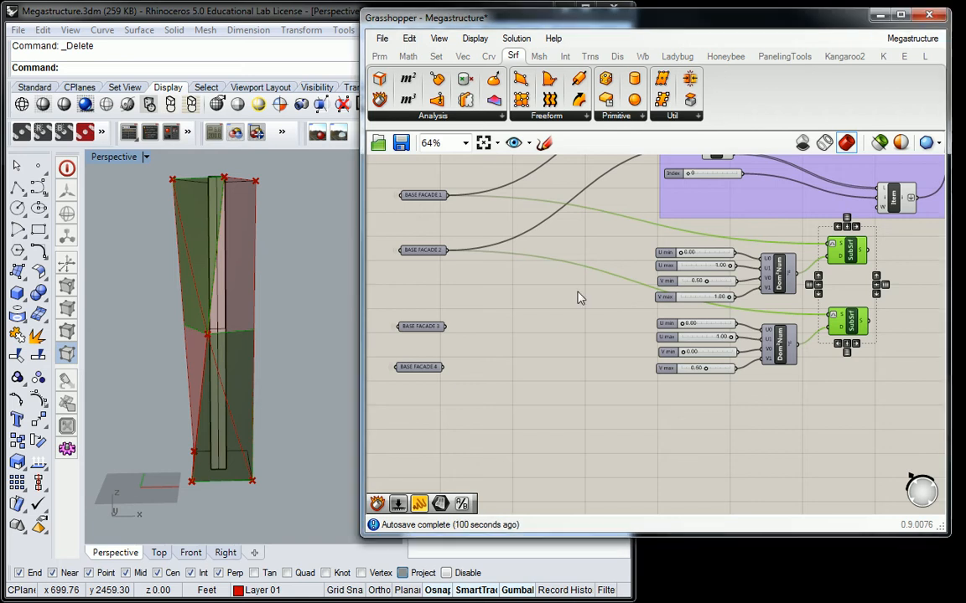
{"action": "right_click_drag", "start_coordinate": [595, 271], "coordinate": [584, 279]}
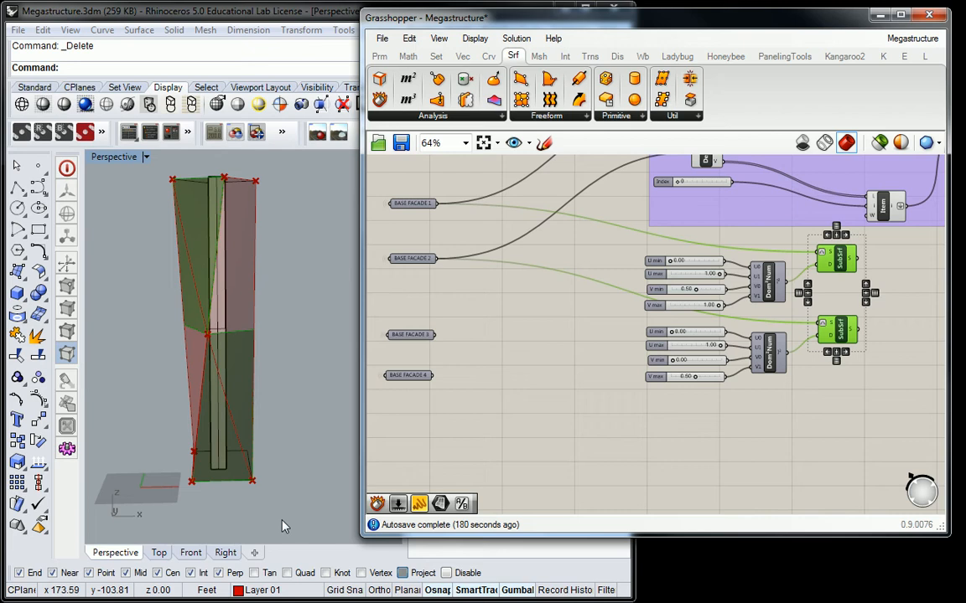
{"action": "right_click_drag", "start_coordinate": [871, 282], "coordinate": [851, 289]}
{"action": "left_click", "coordinate": [874, 271]}
{"action": "left_click", "coordinate": [829, 269]}
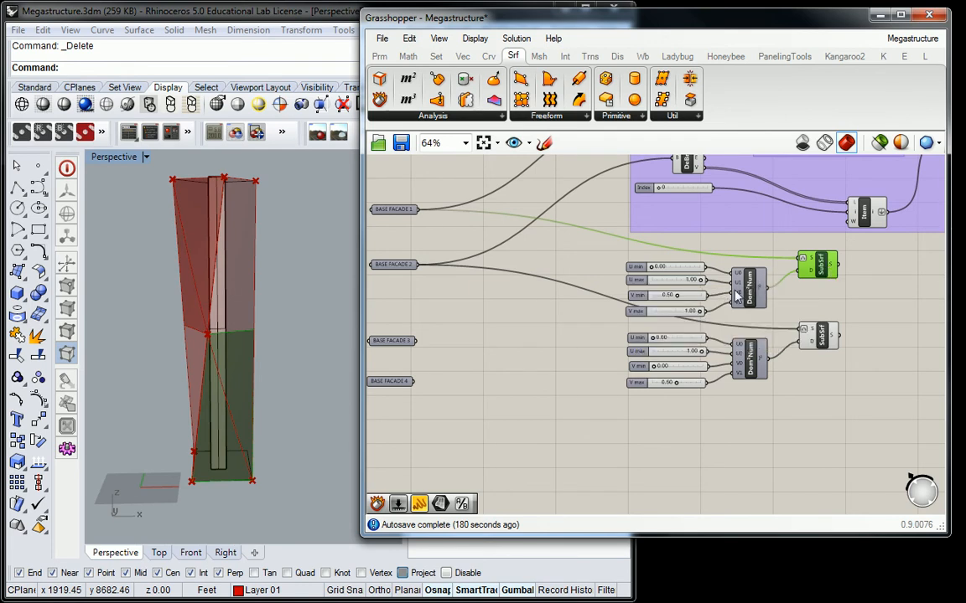
Set the V min slider of the facade 1 Isotrim definition to 0.25.
{"action": "scroll", "coordinate": [689, 303], "scroll_direction": "up", "scroll_amount": 4}
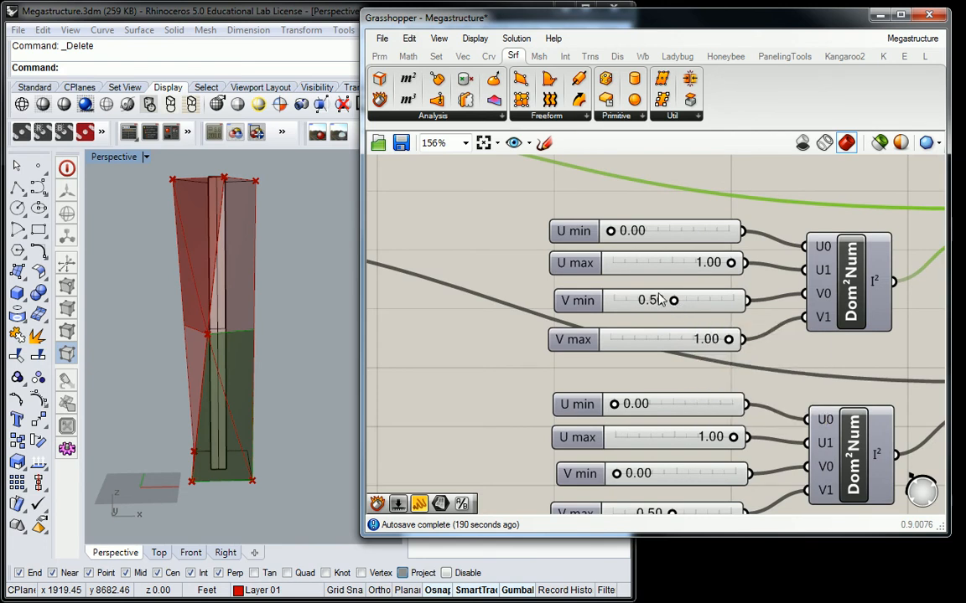
{"action": "double_click", "coordinate": [658, 302]}
{"action": "type", "text": ".25"}
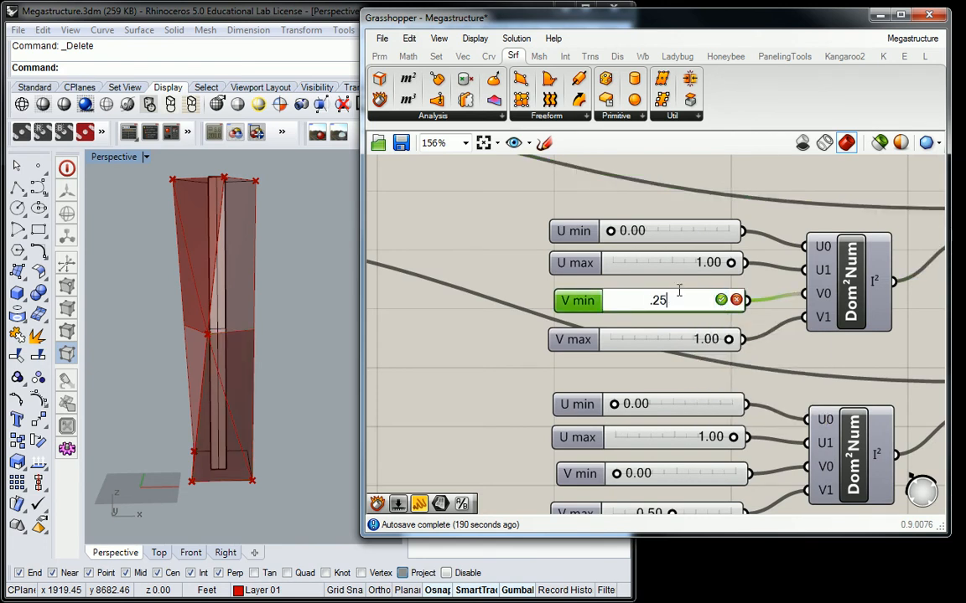
{"action": "key", "text": "Return"}
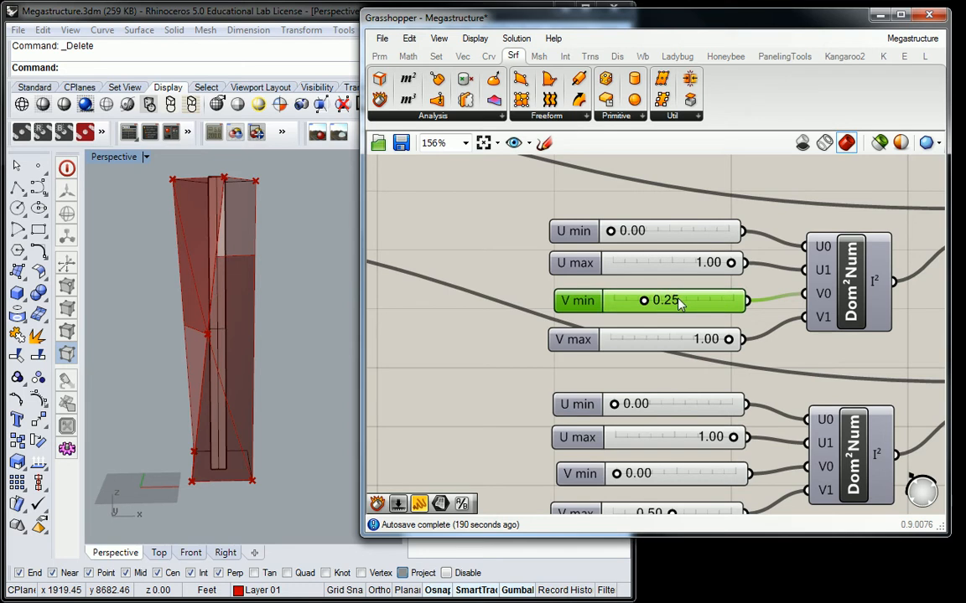
Set the V min slider of the facade 1 definition to 0.75 and check the extracted sub-surface in the model.
{"action": "double_click", "coordinate": [679, 305]}
{"action": "type", "text": ".75"}
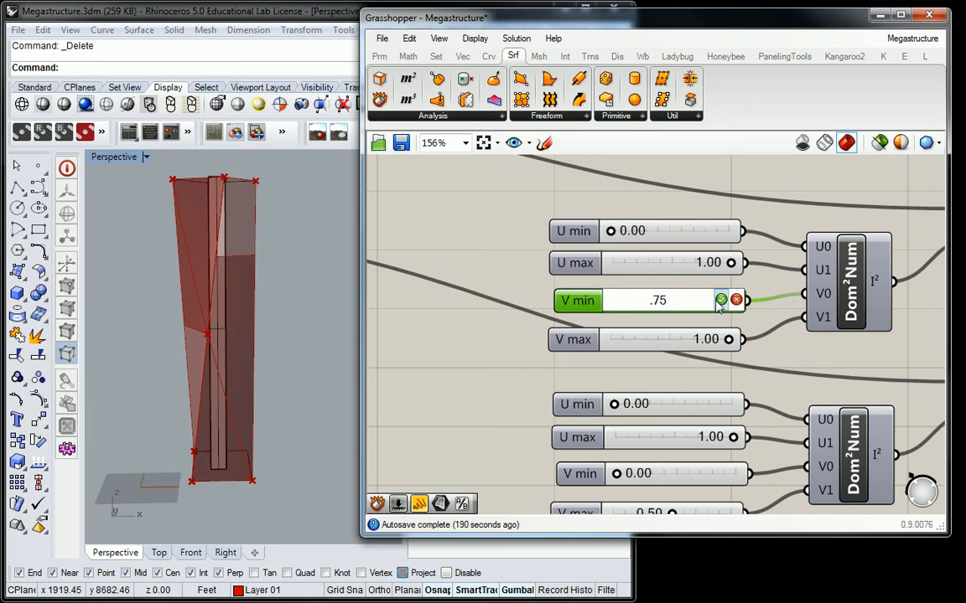
{"action": "left_click", "coordinate": [719, 301]}
{"action": "right_click_drag", "start_coordinate": [265, 371], "coordinate": [241, 363]}
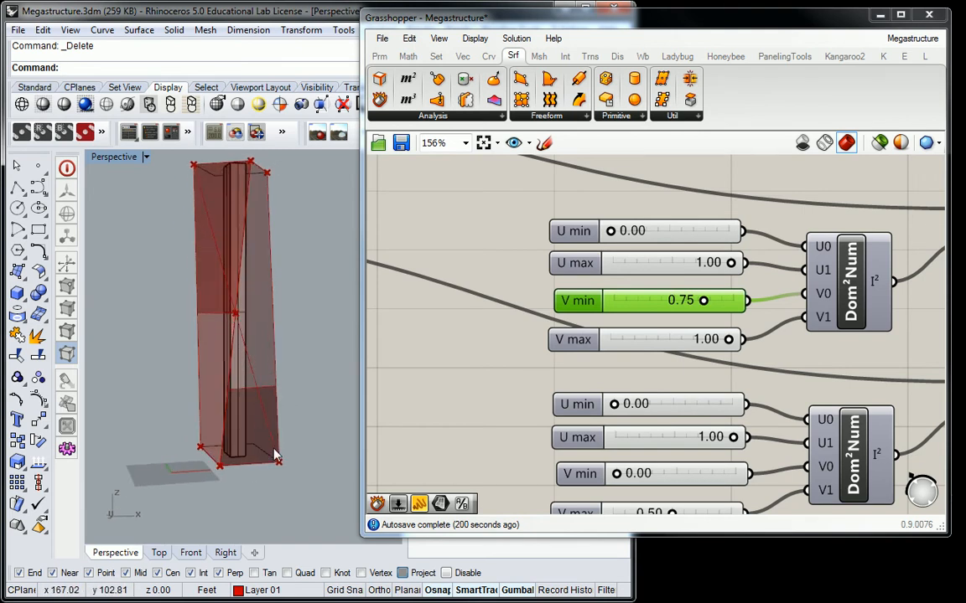
{"action": "scroll", "coordinate": [209, 287], "scroll_direction": "up", "scroll_amount": 4}
{"action": "scroll", "coordinate": [208, 291], "scroll_direction": "up", "scroll_amount": 2}
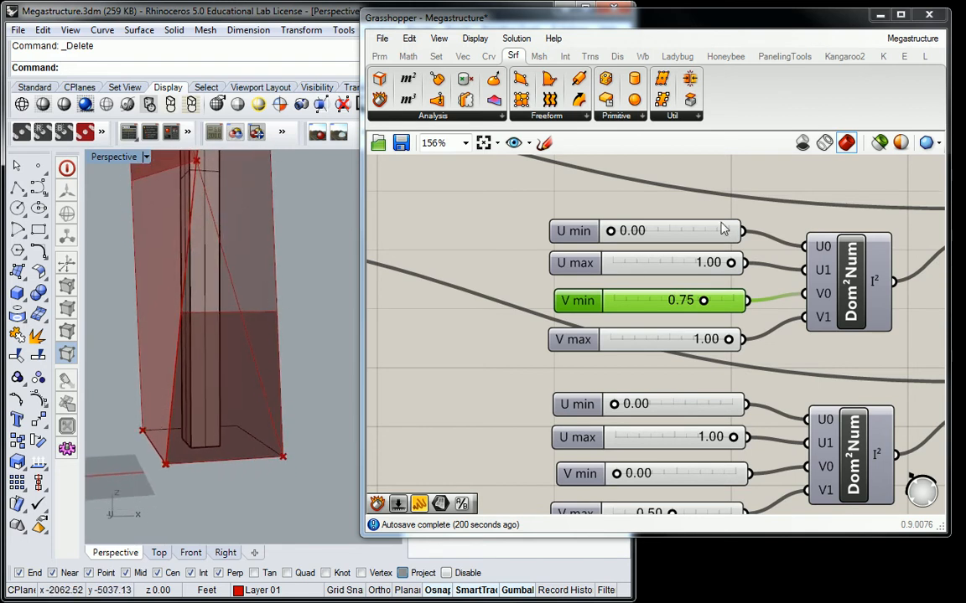
{"action": "scroll", "coordinate": [742, 248], "scroll_direction": "down", "scroll_amount": 3}
{"action": "left_click", "coordinate": [839, 256]}
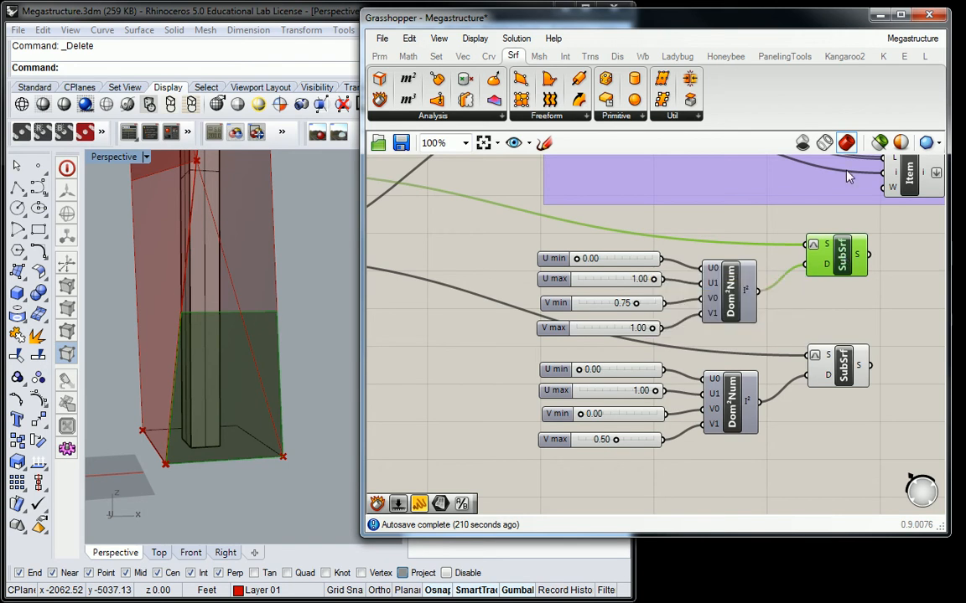
Add a Deconstruct Brep beside the facade 1 Isotrim and feed it the Isotrim's surface output.
{"action": "right_click_drag", "start_coordinate": [823, 259], "coordinate": [721, 255]}
{"action": "left_click_drag", "start_coordinate": [379, 99], "coordinate": [818, 259]}
{"action": "left_click_drag", "start_coordinate": [757, 250], "coordinate": [795, 253]}
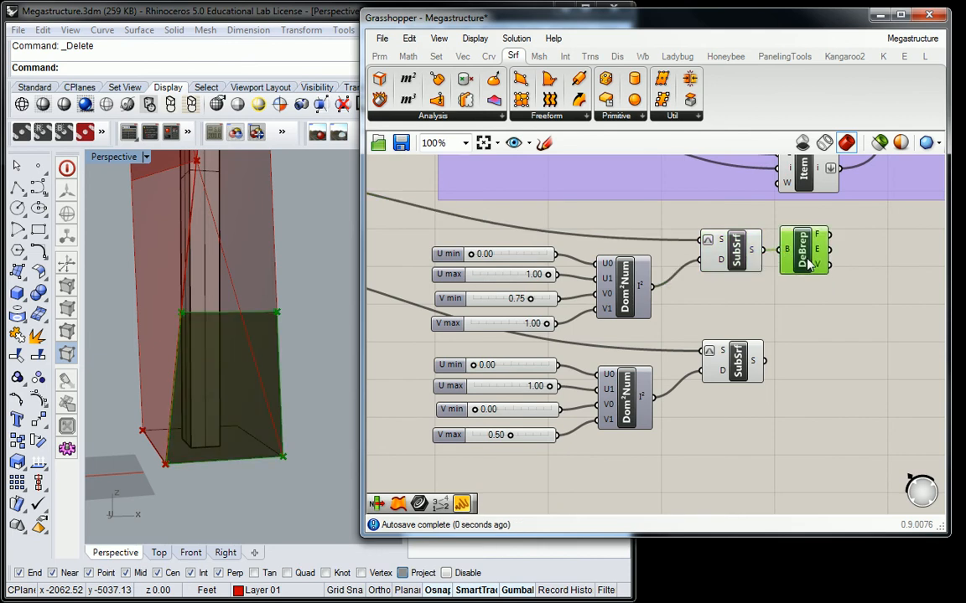
{"action": "right_click_drag", "start_coordinate": [872, 260], "coordinate": [773, 262]}
{"action": "left_click", "coordinate": [797, 263]}
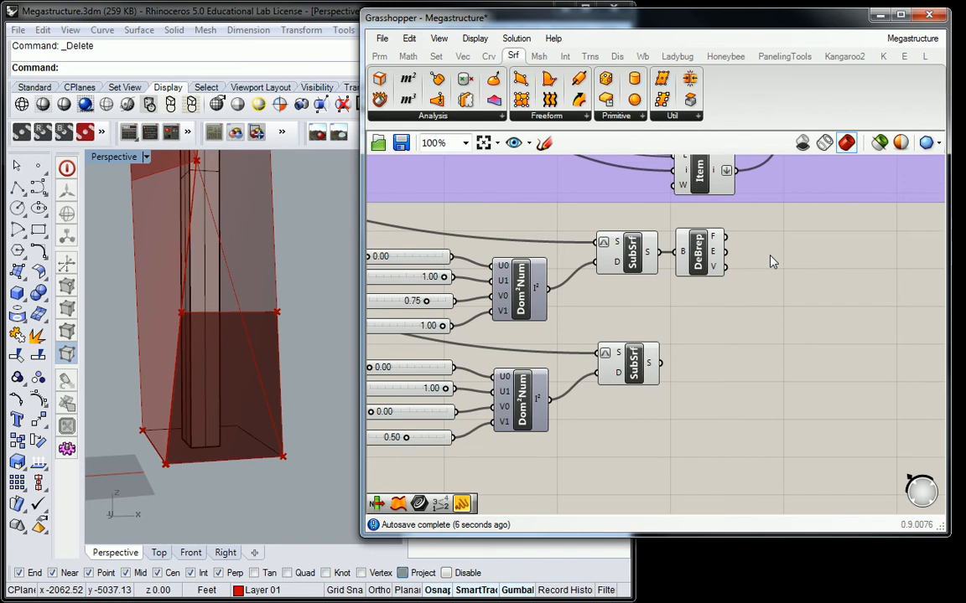
Add a List Item for the Deconstruct Brep's edges and drive its index with a new 0-to-3 slider.
{"action": "left_click", "coordinate": [433, 62]}
{"action": "left_click", "coordinate": [436, 116]}
{"action": "left_click_drag", "start_coordinate": [399, 159], "coordinate": [779, 264]}
{"action": "double_click", "coordinate": [694, 293]}
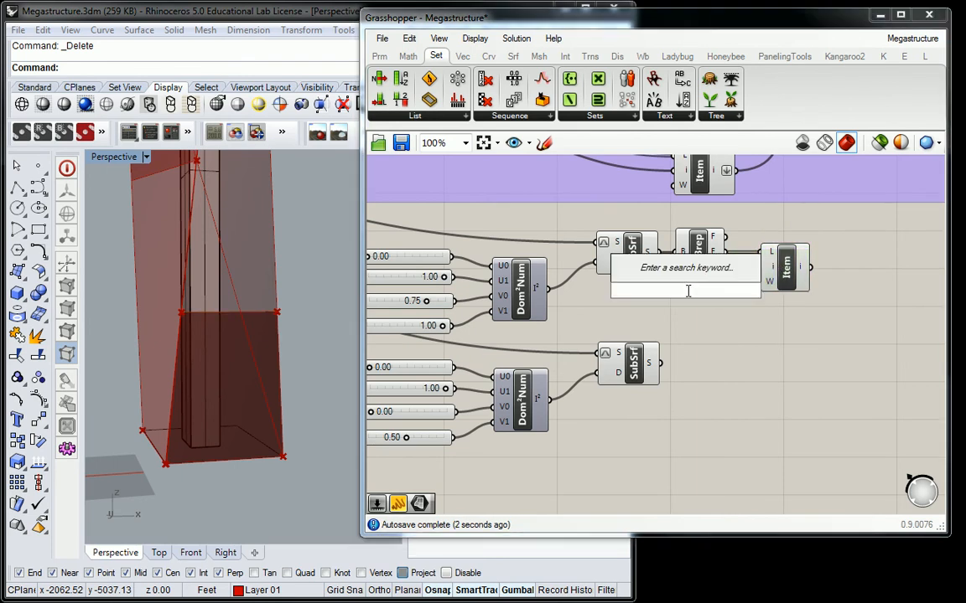
{"action": "type", "text": "0<3"}
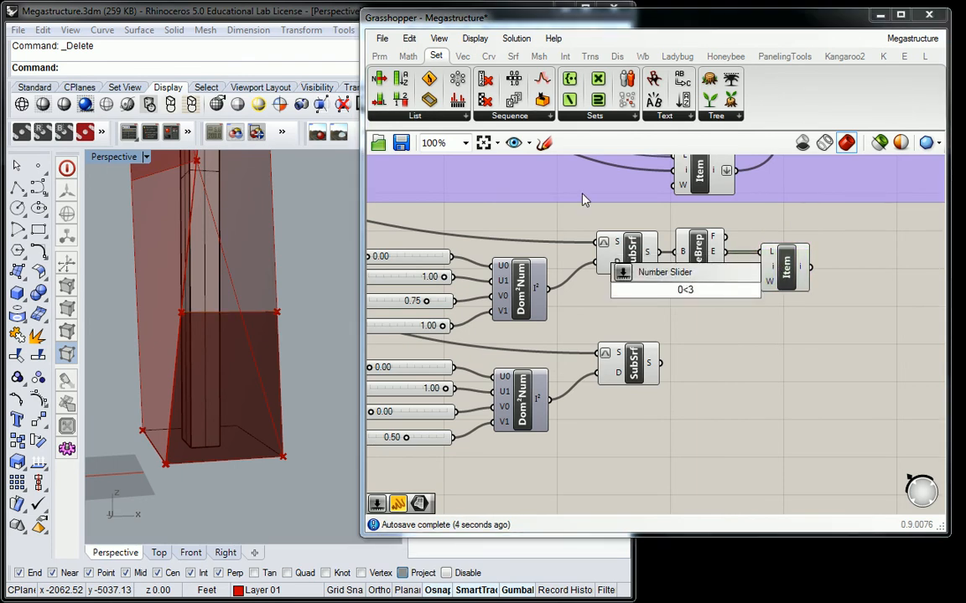
{"action": "key", "text": "Return"}
{"action": "left_click_drag", "start_coordinate": [711, 290], "coordinate": [769, 267]}
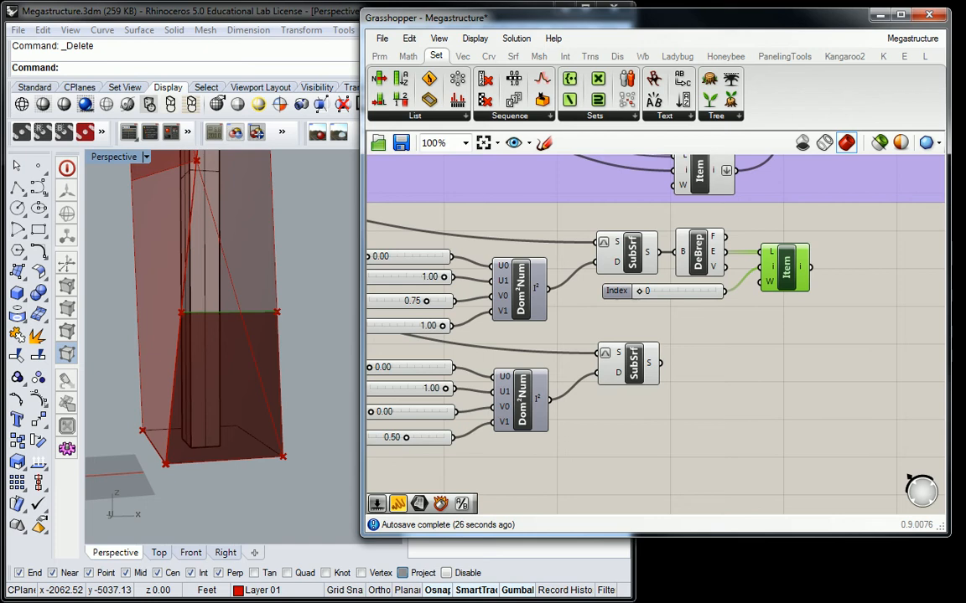
Add a Divide Curve component and connect the List Item's selected edge to its curve input.
{"action": "right_click_drag", "start_coordinate": [829, 247], "coordinate": [762, 267]}
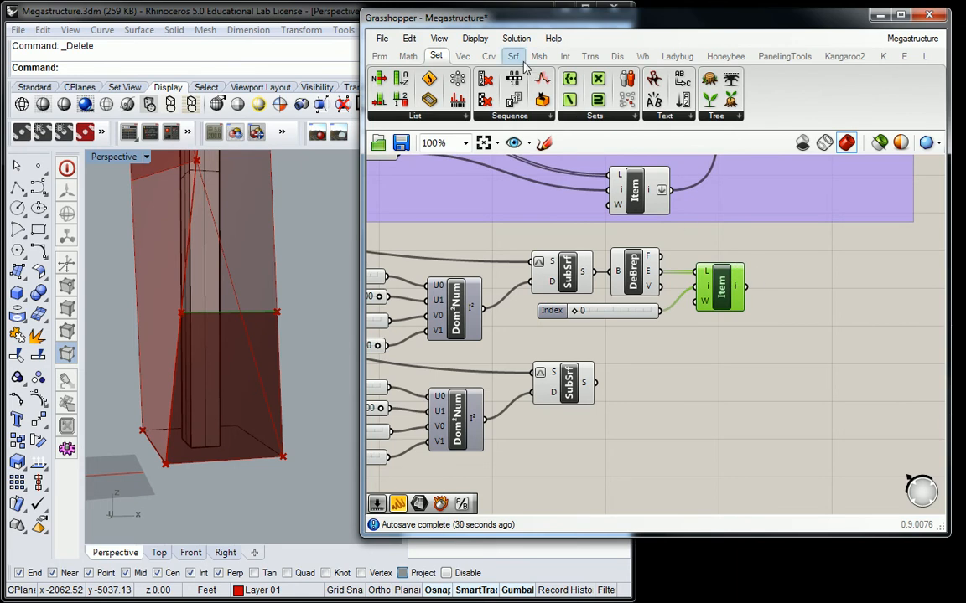
{"action": "left_click", "coordinate": [489, 56]}
{"action": "left_click_drag", "start_coordinate": [513, 81], "coordinate": [805, 302]}
{"action": "left_click_drag", "start_coordinate": [745, 287], "coordinate": [789, 288]}
{"action": "left_click", "coordinate": [726, 333]}
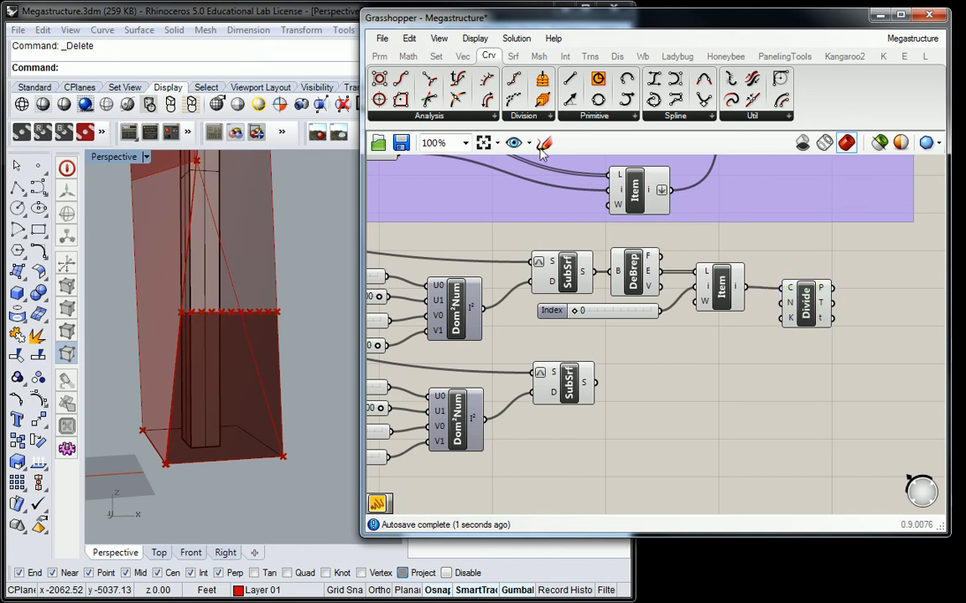
Add a small panel containing 3 and connect it to the Divide Curve's count input.
{"action": "left_click", "coordinate": [379, 55]}
{"action": "left_click_drag", "start_coordinate": [593, 139], "coordinate": [744, 345]}
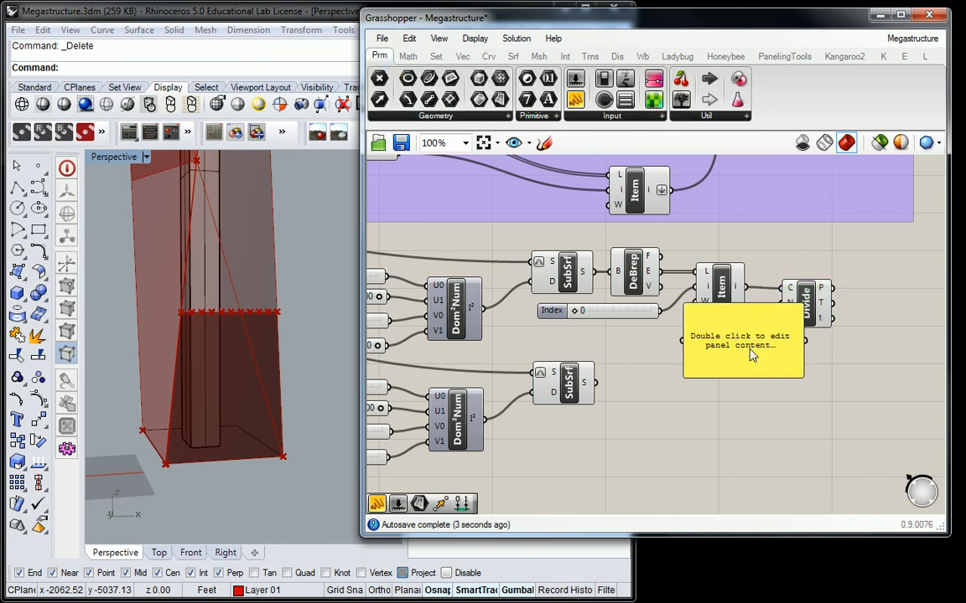
{"action": "left_click_drag", "start_coordinate": [803, 376], "coordinate": [717, 316]}
{"action": "double_click", "coordinate": [699, 313]}
{"action": "type", "text": "3"}
{"action": "left_click", "coordinate": [755, 426]}
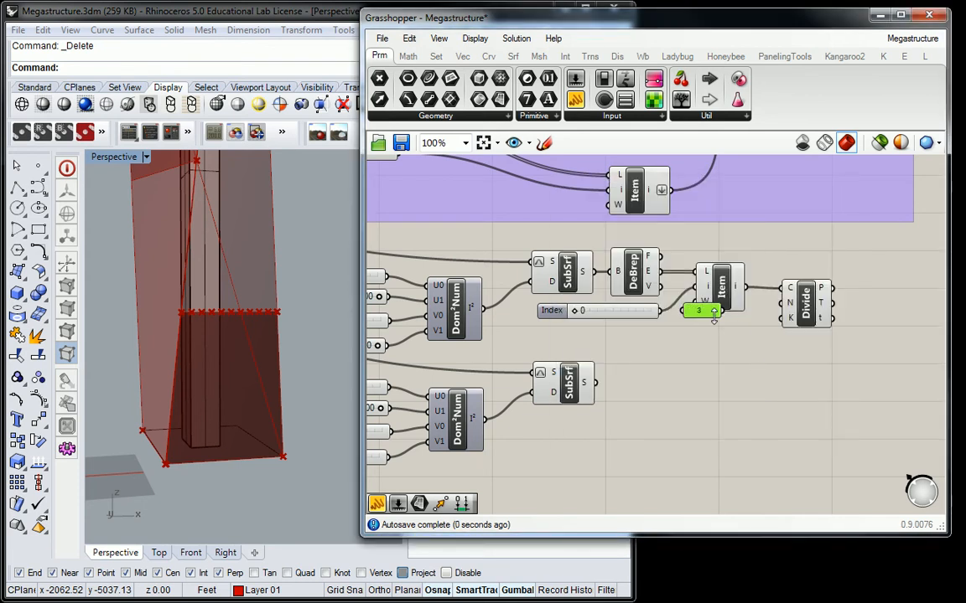
{"action": "left_click_drag", "start_coordinate": [703, 311], "coordinate": [787, 302]}
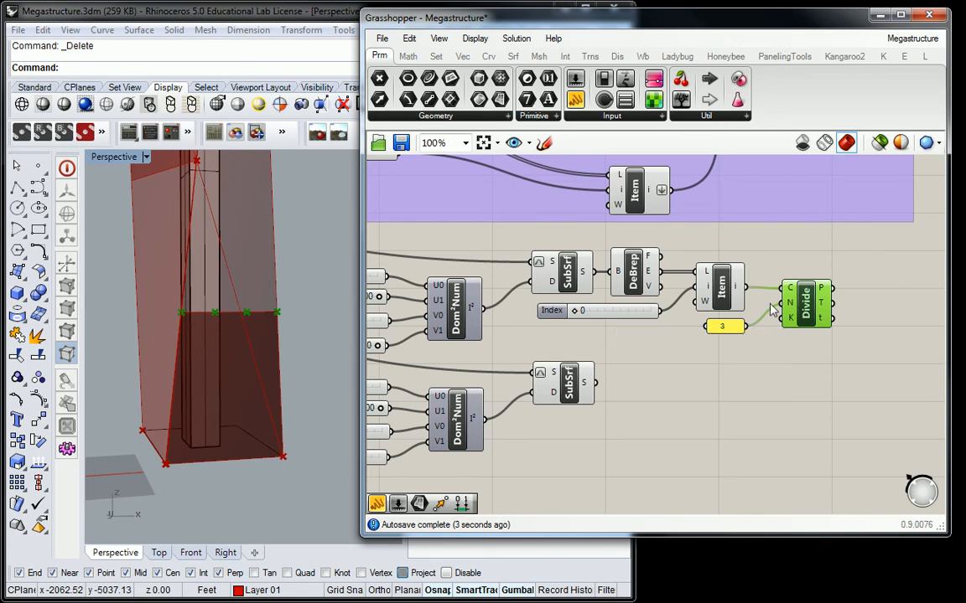
{"action": "right_click_drag", "start_coordinate": [240, 327], "coordinate": [201, 325]}
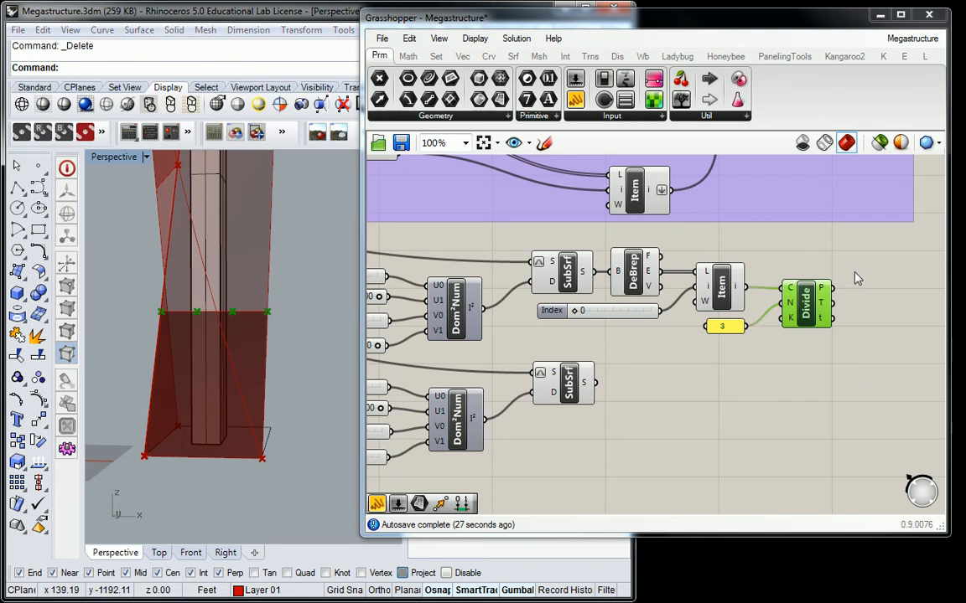
{"action": "right_click_drag", "start_coordinate": [857, 274], "coordinate": [754, 311]}
{"action": "left_click", "coordinate": [754, 311]}
{"action": "mouse_move", "coordinate": [722, 327]}
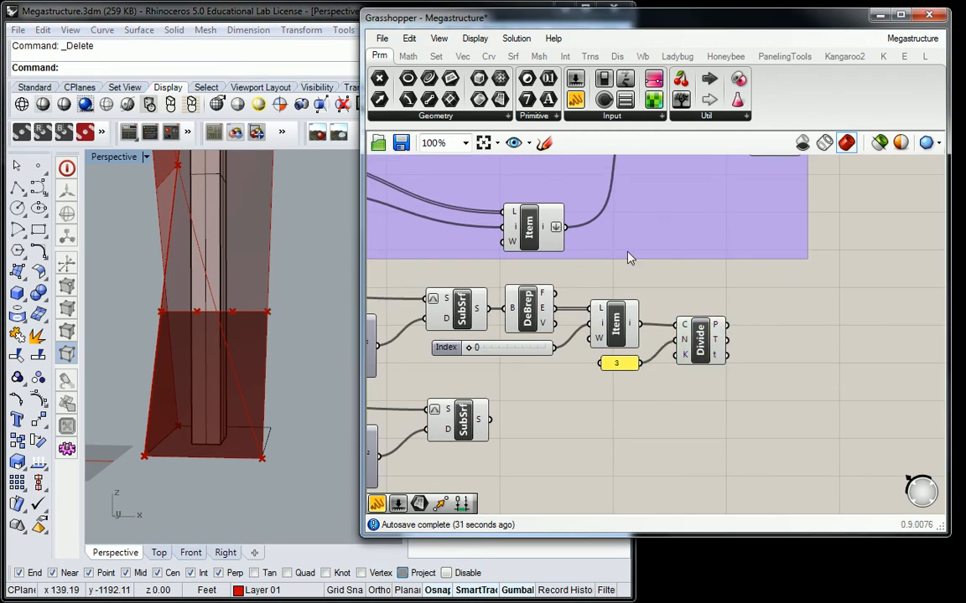
{"action": "left_click", "coordinate": [616, 334]}
{"action": "left_click", "coordinate": [508, 350], "text": "shift"}
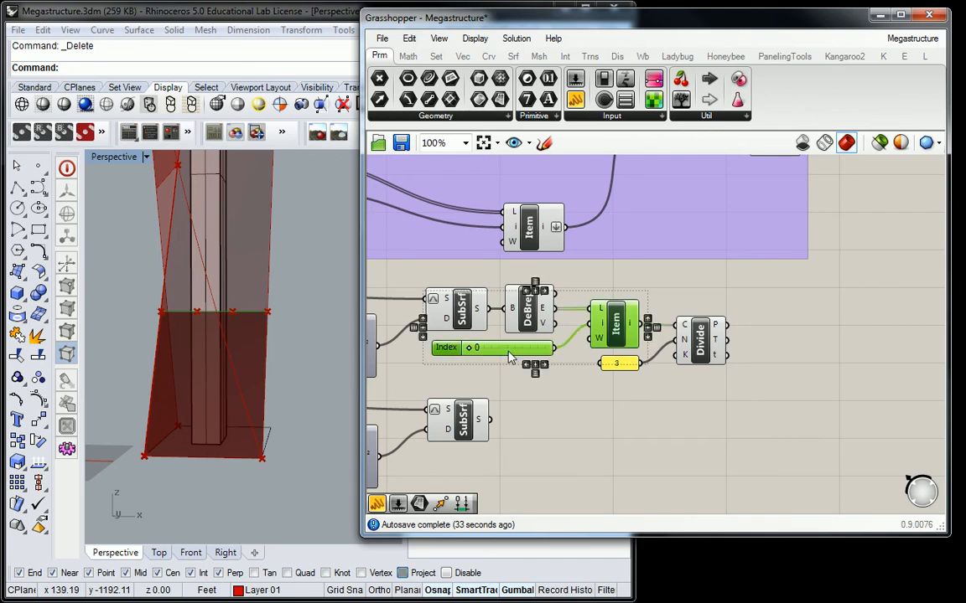
{"action": "type", "text": "v"}
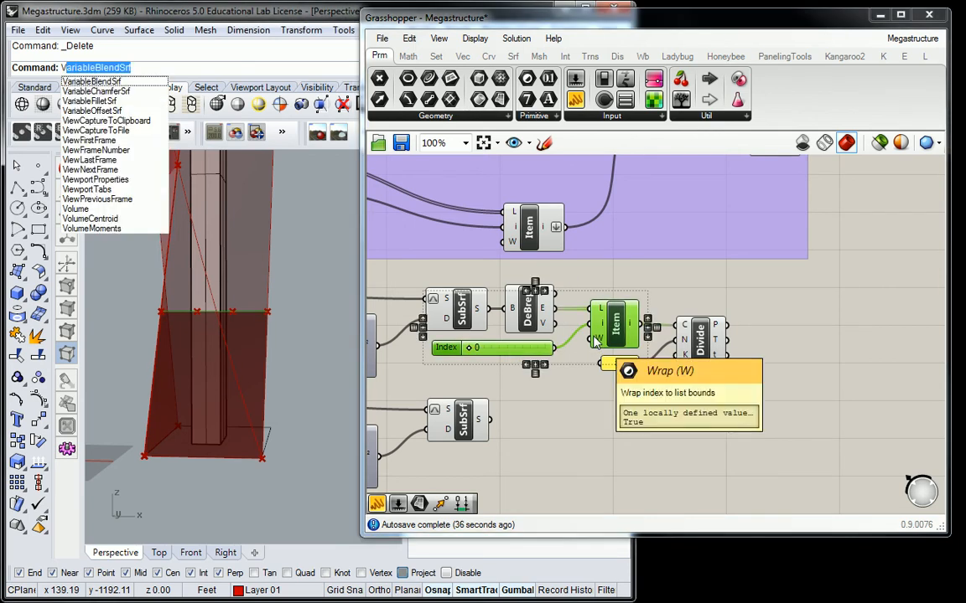
{"action": "left_click", "coordinate": [639, 298]}
Duplicate the edge List Item with its Index slider, feed it the Divide Curve points, and set the copied index to 1.
{"action": "left_click", "coordinate": [604, 336]}
{"action": "left_click", "coordinate": [507, 352], "text": "shift"}
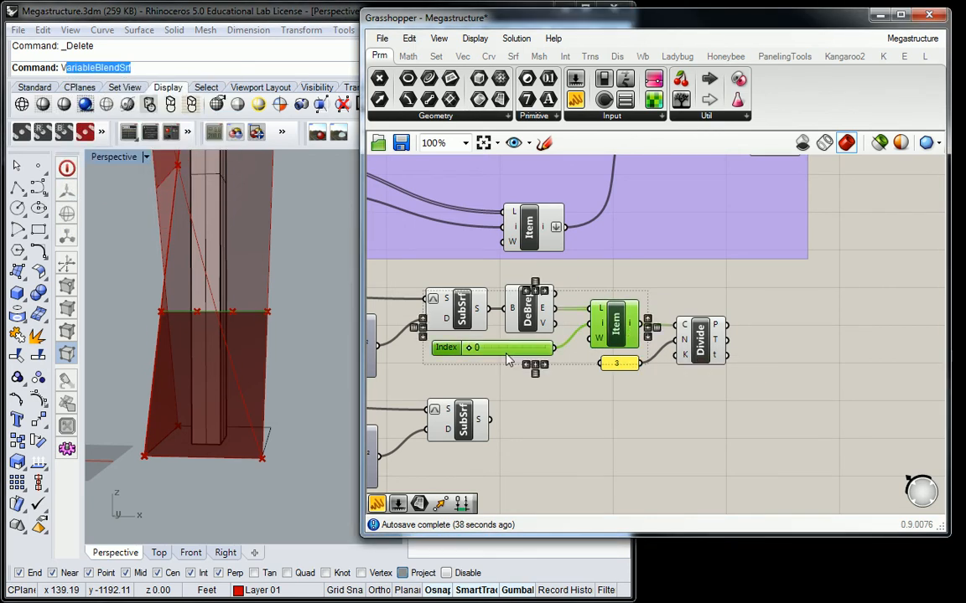
{"action": "left_click_drag", "start_coordinate": [614, 322], "coordinate": [825, 362], "text": "alt"}
{"action": "left_click", "coordinate": [787, 331]}
{"action": "left_click_drag", "start_coordinate": [727, 325], "coordinate": [799, 349]}
{"action": "left_click", "coordinate": [817, 364]}
{"action": "left_click_drag", "start_coordinate": [679, 389], "coordinate": [694, 394]}
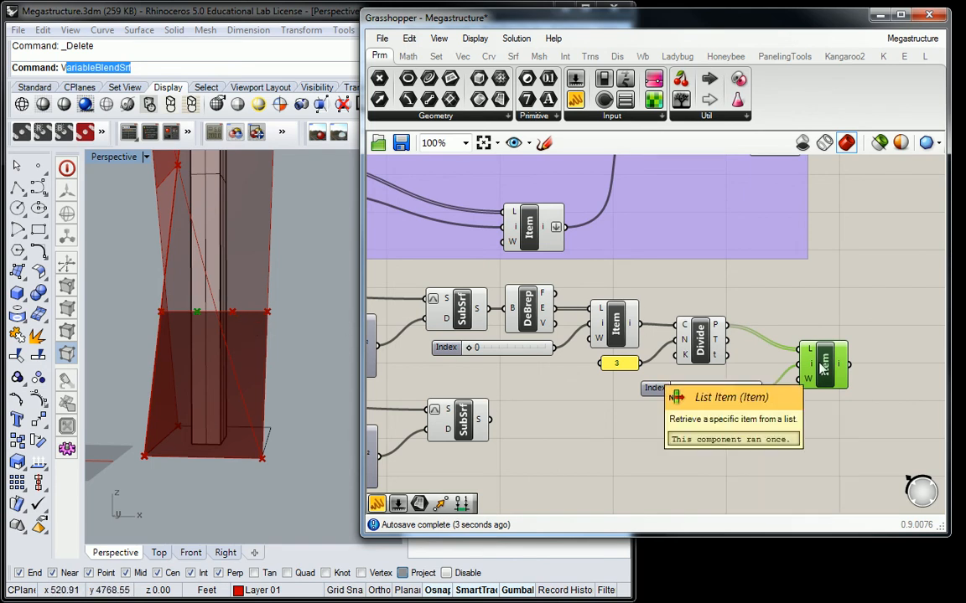
{"action": "key", "text": "ctrl+v"}
{"action": "key", "text": "ctrl+z"}
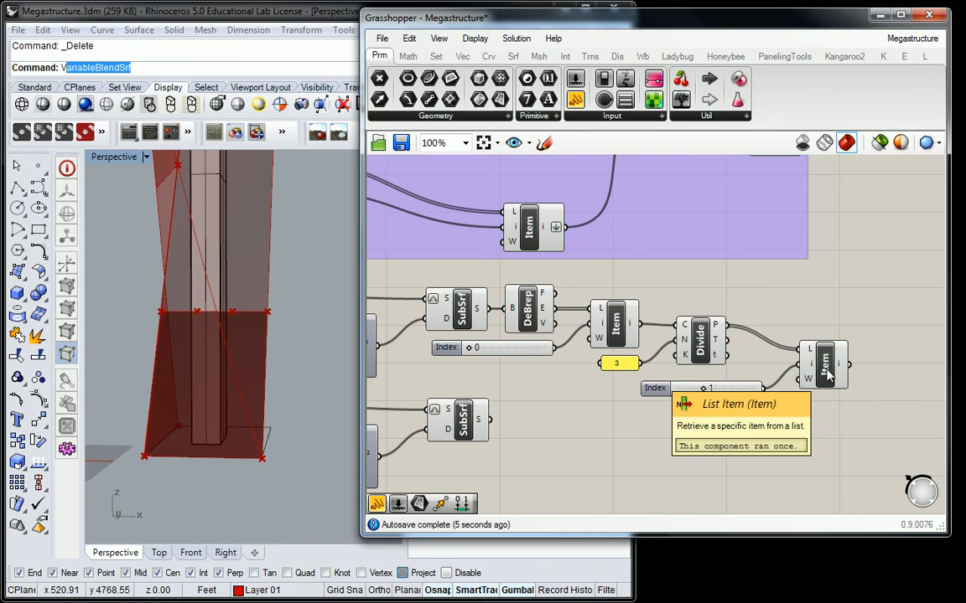
{"action": "key", "text": "ctrl+v"}
{"action": "key", "text": "ctrl+z"}
Duplicate the division-point List Item together with its Index slider and place the copy above the original.
{"action": "left_click", "coordinate": [726, 392]}
{"action": "left_click", "coordinate": [827, 368], "text": "shift"}
{"action": "key", "text": "ctrl+c"}
{"action": "key", "text": "ctrl+v"}
{"action": "left_click_drag", "start_coordinate": [833, 374], "coordinate": [820, 308]}
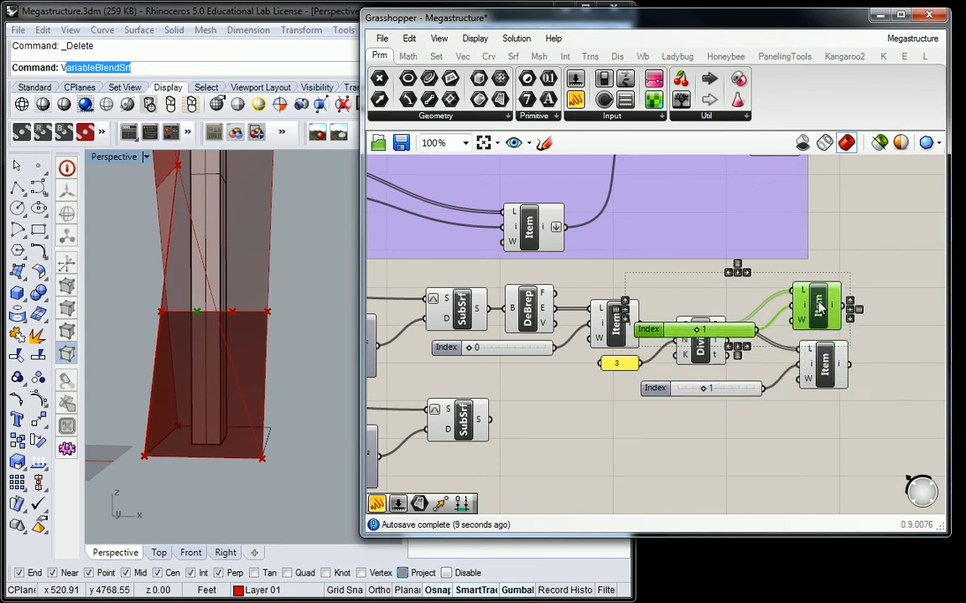
Set the upper copy's Index slider to 2 and line up its slider and List Item above the originals.
{"action": "left_click", "coordinate": [624, 275]}
{"action": "left_click_drag", "start_coordinate": [698, 331], "coordinate": [717, 290]}
{"action": "left_click", "coordinate": [830, 310]}
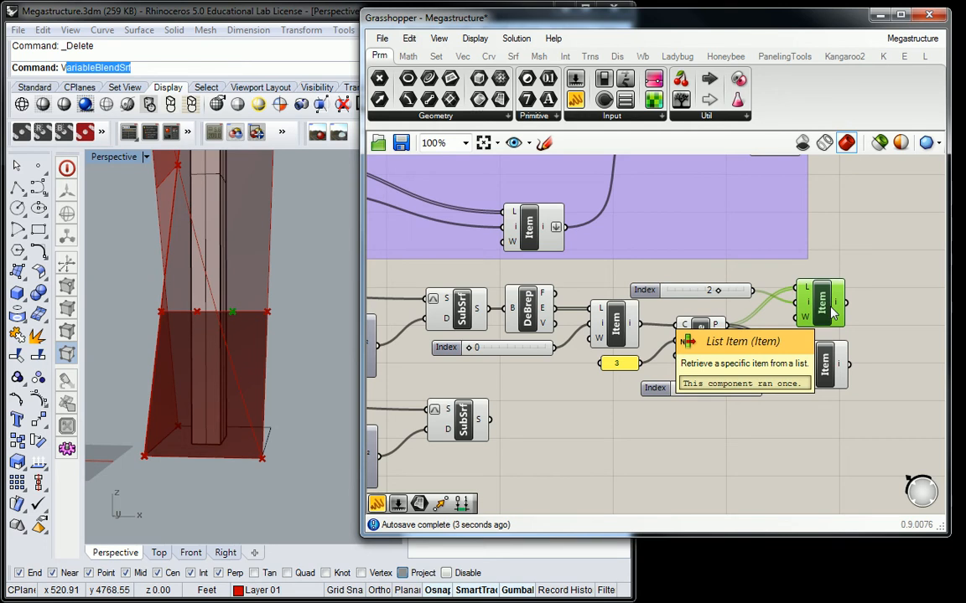
{"action": "left_click_drag", "start_coordinate": [823, 309], "coordinate": [827, 307]}
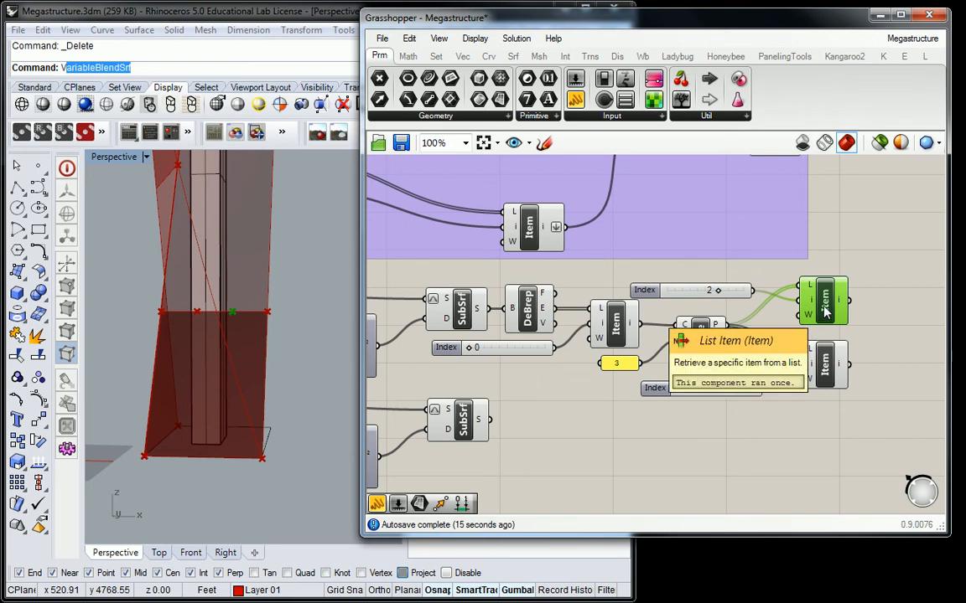
Rename the lower division-point List Item, which uses index 1, as LEFT ARC CP.
{"action": "left_click", "coordinate": [825, 366]}
{"action": "right_click", "coordinate": [825, 366]}
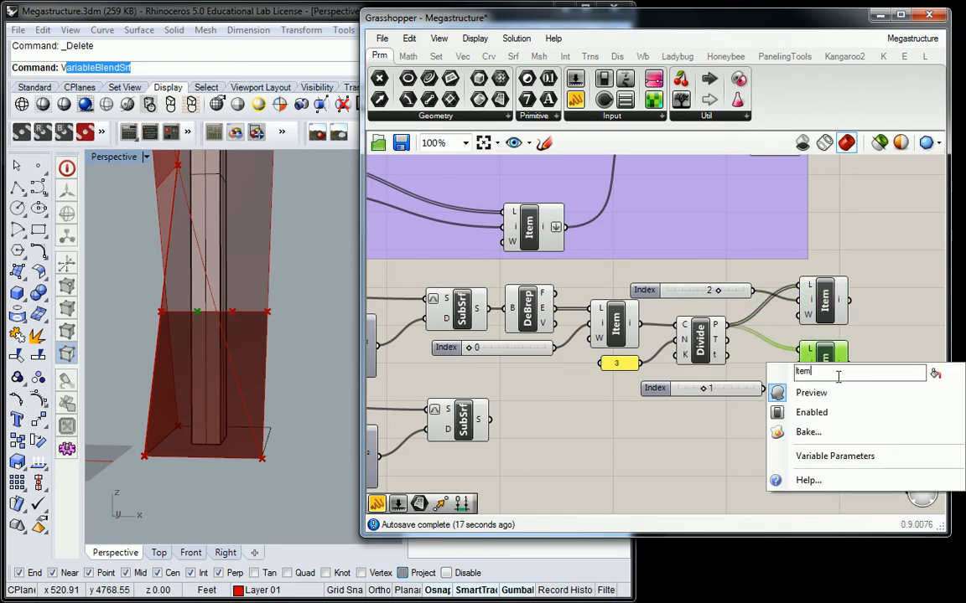
{"action": "type", "text": "LEFT ARC CP"}
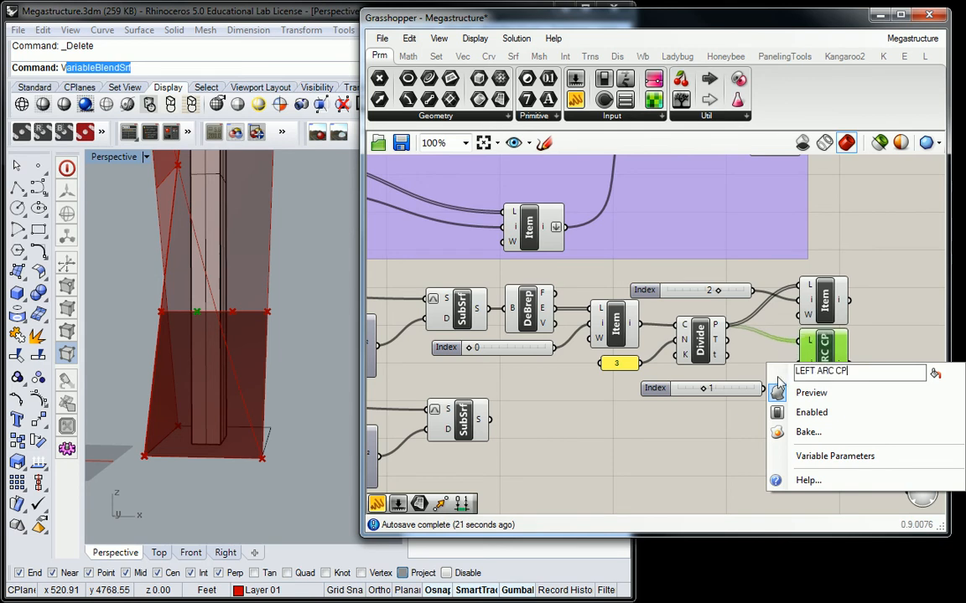
{"action": "key", "text": "Return"}
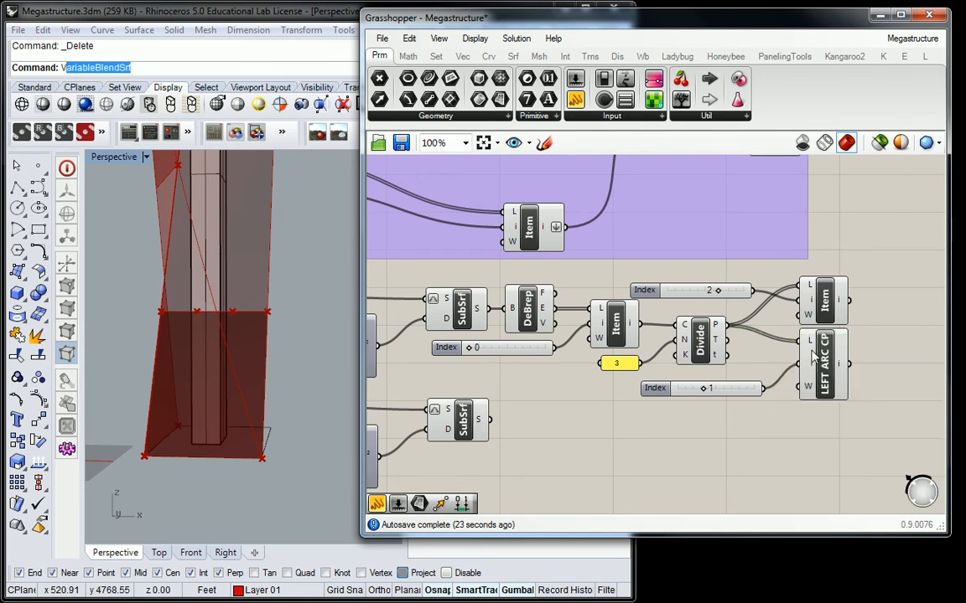
Rename the upper division-point List Item as RIGHT ARC CP and move LEFT ARC CP slightly down to separate the two.
{"action": "right_click", "coordinate": [824, 298]}
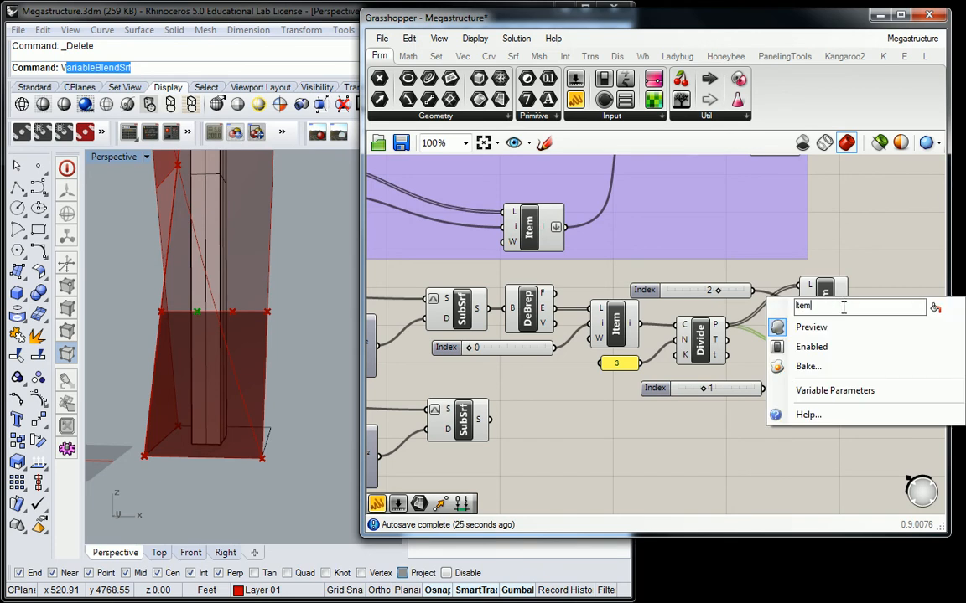
{"action": "type", "text": "RIGHT A"}
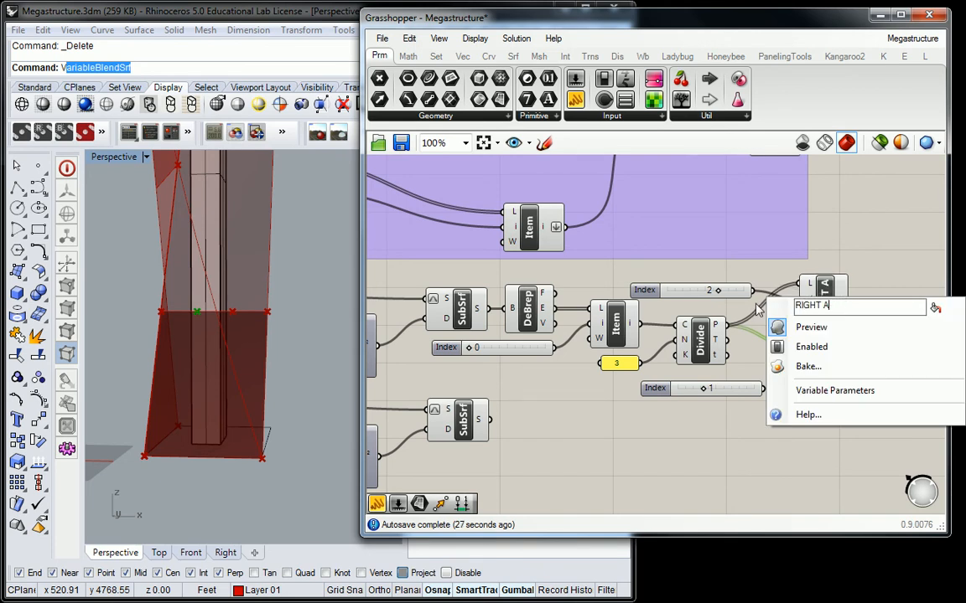
{"action": "type", "text": "RC CP"}
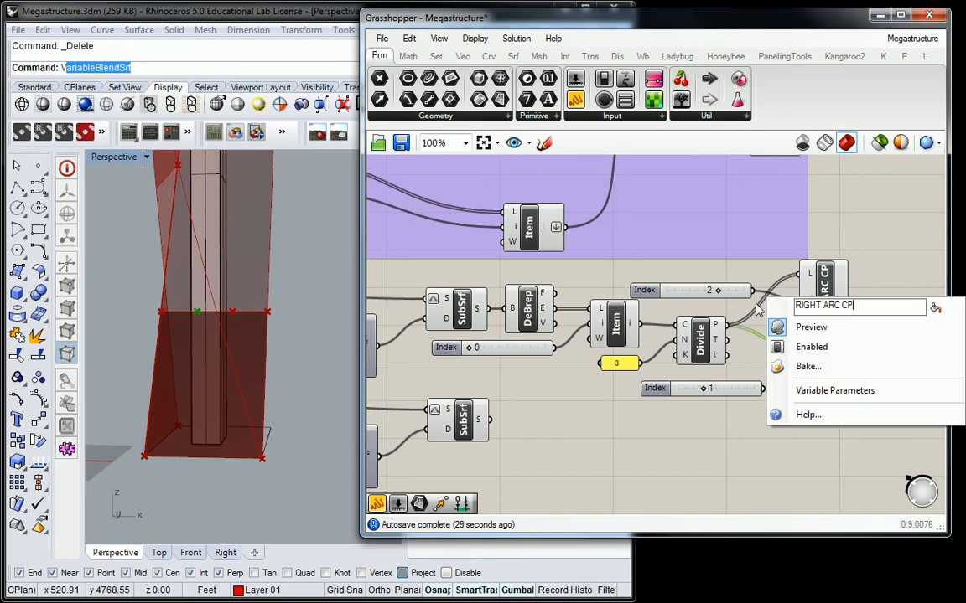
{"action": "key", "text": "Return"}
{"action": "left_click_drag", "start_coordinate": [824, 381], "coordinate": [823, 395]}
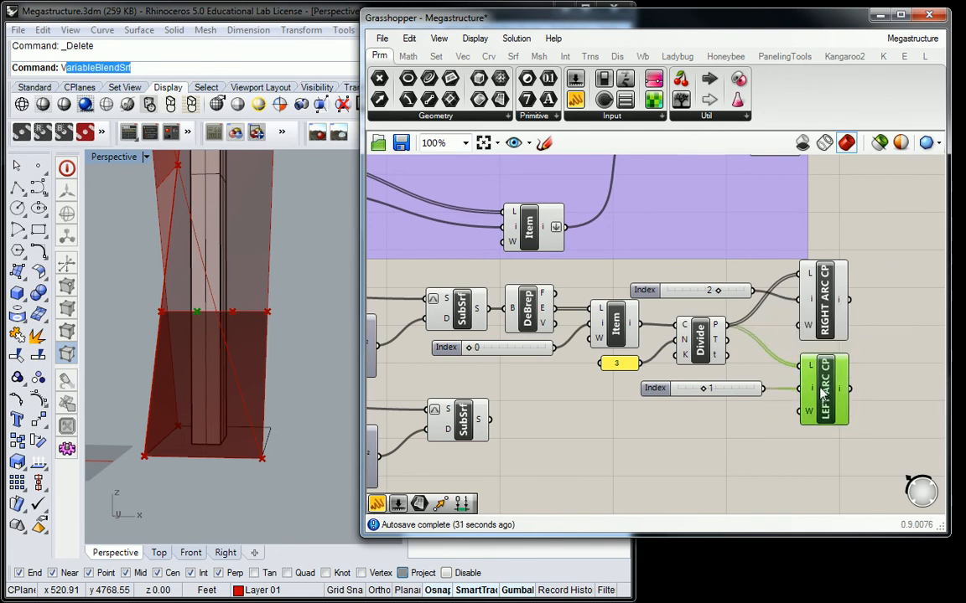
{"action": "left_click", "coordinate": [822, 312]}
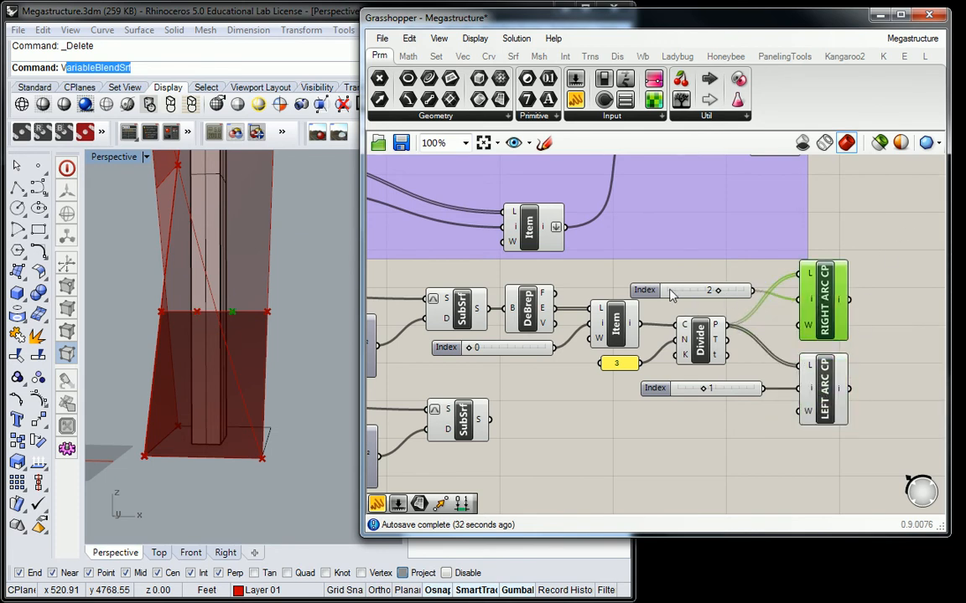
Reposition the Index slider feeding RIGHT ARC CP so that it lines up beside that List Item.
{"action": "left_click_drag", "start_coordinate": [668, 290], "coordinate": [662, 288]}
{"action": "left_click_drag", "start_coordinate": [734, 289], "coordinate": [742, 289]}
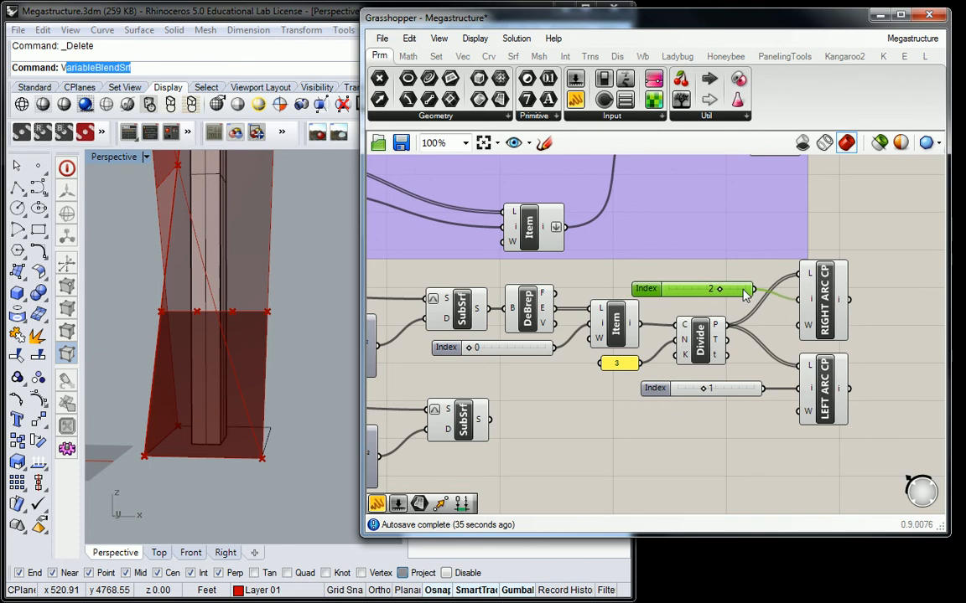
{"action": "right_click_drag", "start_coordinate": [843, 287], "coordinate": [839, 289]}
{"action": "scroll", "coordinate": [788, 317], "scroll_direction": "down", "scroll_amount": 4}
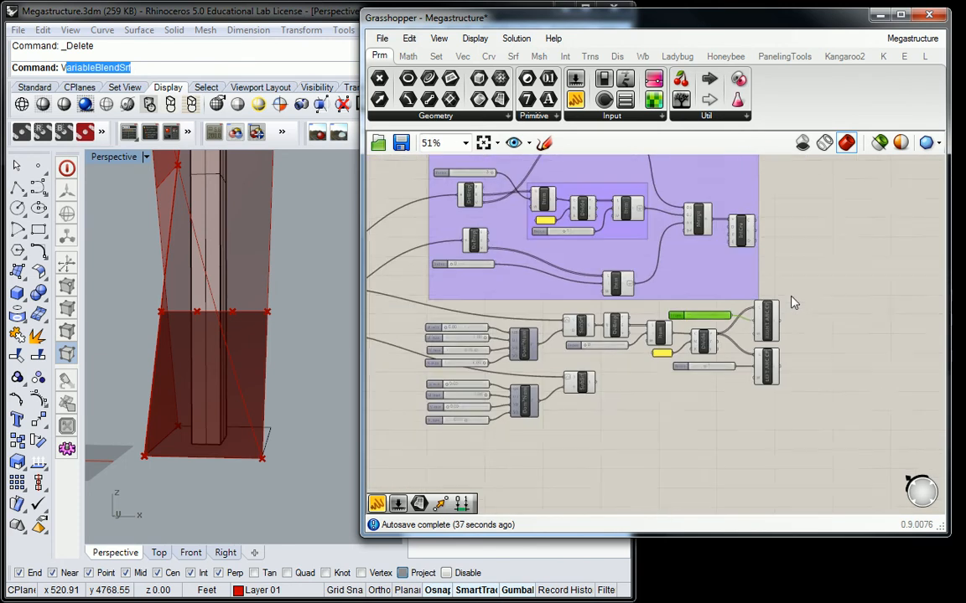
Inspect the top List Item in the purple group and its point and preview options.
{"action": "left_click_drag", "start_coordinate": [797, 289], "coordinate": [903, 282]}
{"action": "right_click_drag", "start_coordinate": [889, 354], "coordinate": [858, 350]}
{"action": "scroll", "coordinate": [678, 236], "scroll_direction": "up", "scroll_amount": 2}
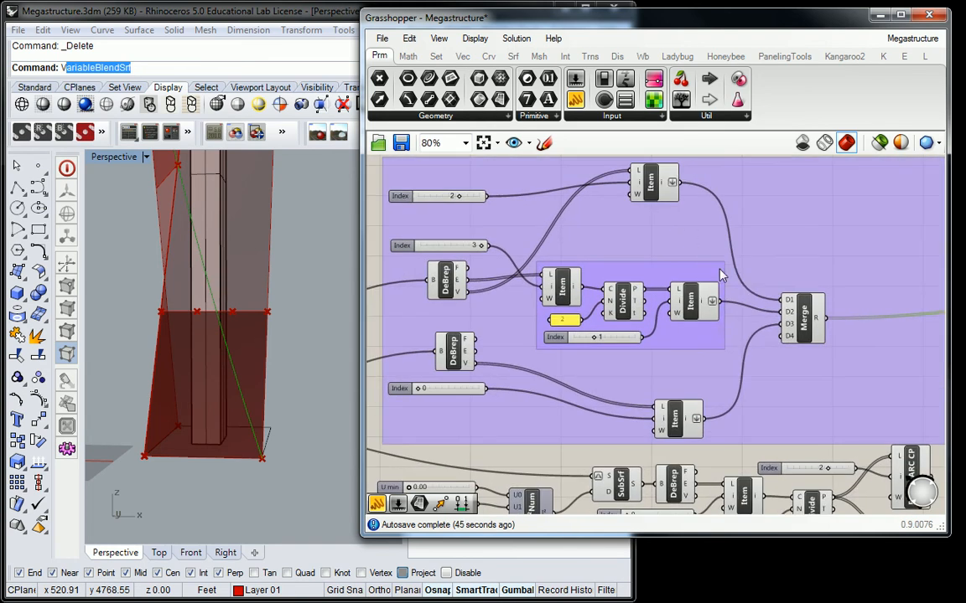
{"action": "scroll", "coordinate": [690, 238], "scroll_direction": "down", "scroll_amount": 2}
{"action": "left_click", "coordinate": [661, 205]}
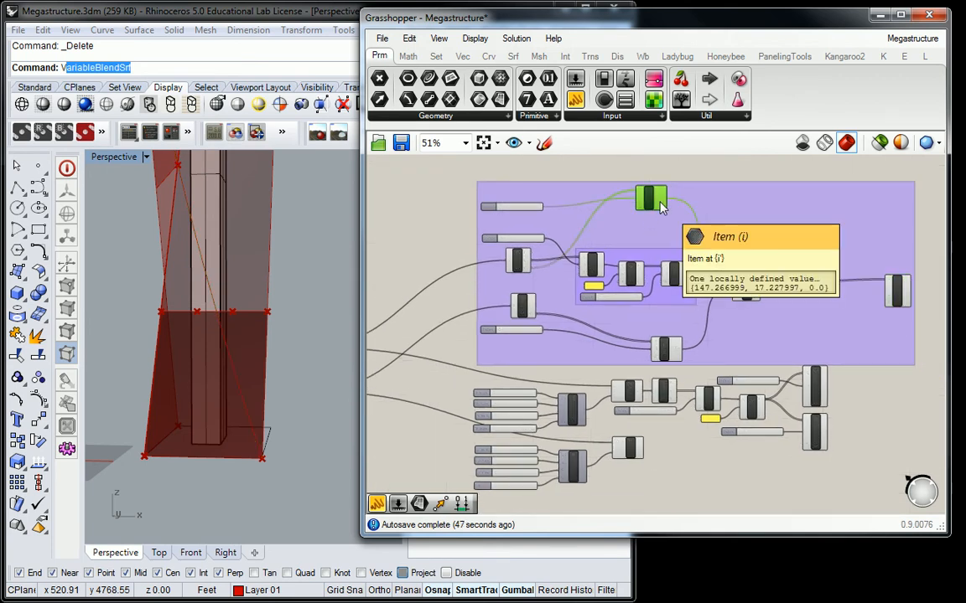
{"action": "scroll", "coordinate": [659, 201], "scroll_direction": "up", "scroll_amount": 2}
{"action": "right_click", "coordinate": [663, 195]}
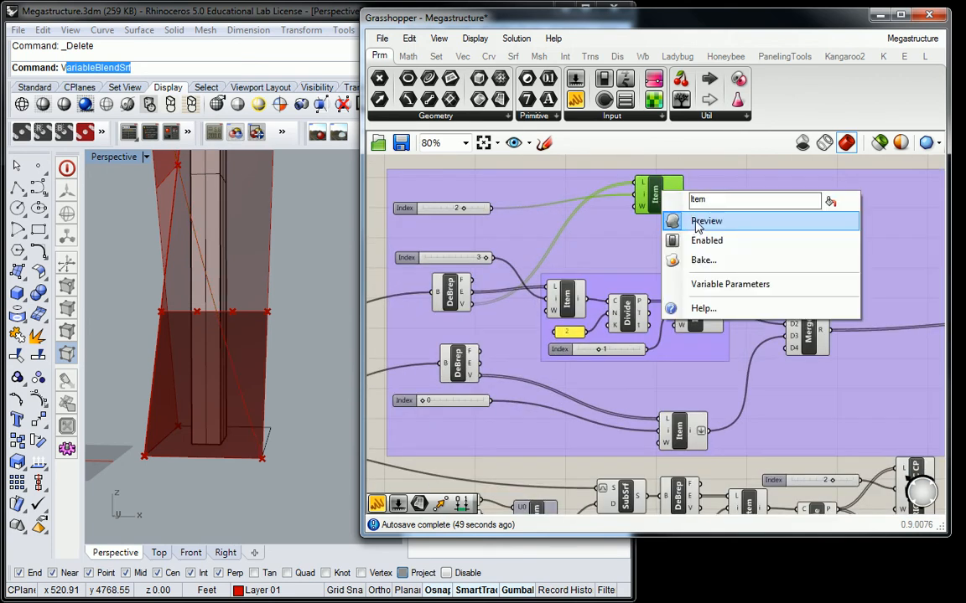
{"action": "scroll", "coordinate": [695, 226], "scroll_direction": "down", "scroll_amount": 3}
{"action": "left_click", "coordinate": [729, 173]}
{"action": "right_click_drag", "start_coordinate": [788, 165], "coordinate": [740, 215]}
{"action": "scroll", "coordinate": [728, 309], "scroll_direction": "up", "scroll_amount": 2}
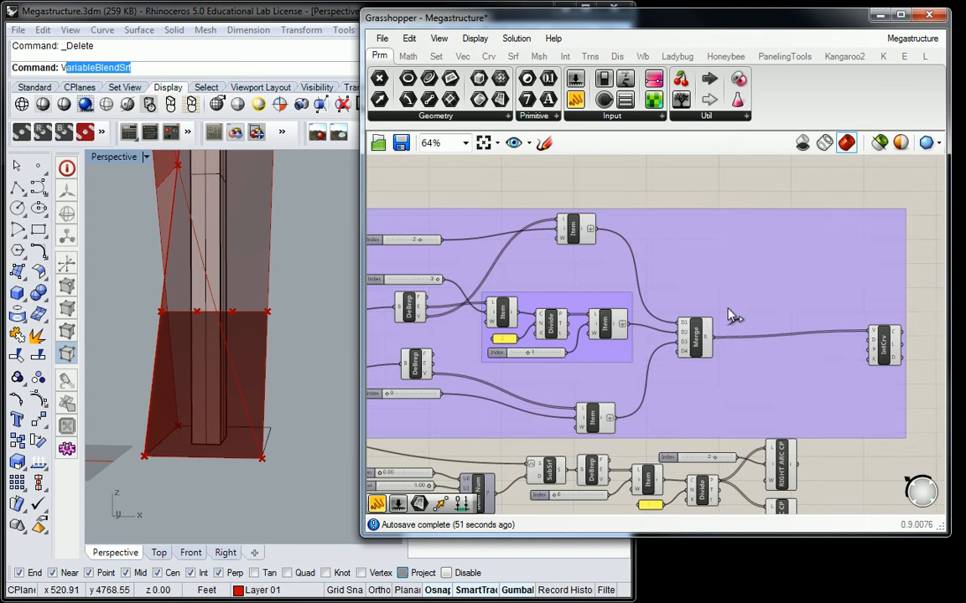
Examine which tower points the purple group's bottom and middle List Items pick out, orbiting the model around them.
{"action": "left_click", "coordinate": [592, 417]}
{"action": "right_click_drag", "start_coordinate": [242, 305], "coordinate": [237, 324], "text": "shift"}
{"action": "scroll", "coordinate": [278, 279], "scroll_direction": "down", "scroll_amount": 4}
{"action": "right_click_drag", "start_coordinate": [246, 259], "coordinate": [272, 267]}
{"action": "right_click_drag", "start_coordinate": [254, 214], "coordinate": [288, 401], "text": "shift"}
{"action": "scroll", "coordinate": [248, 265], "scroll_direction": "down", "scroll_amount": 2}
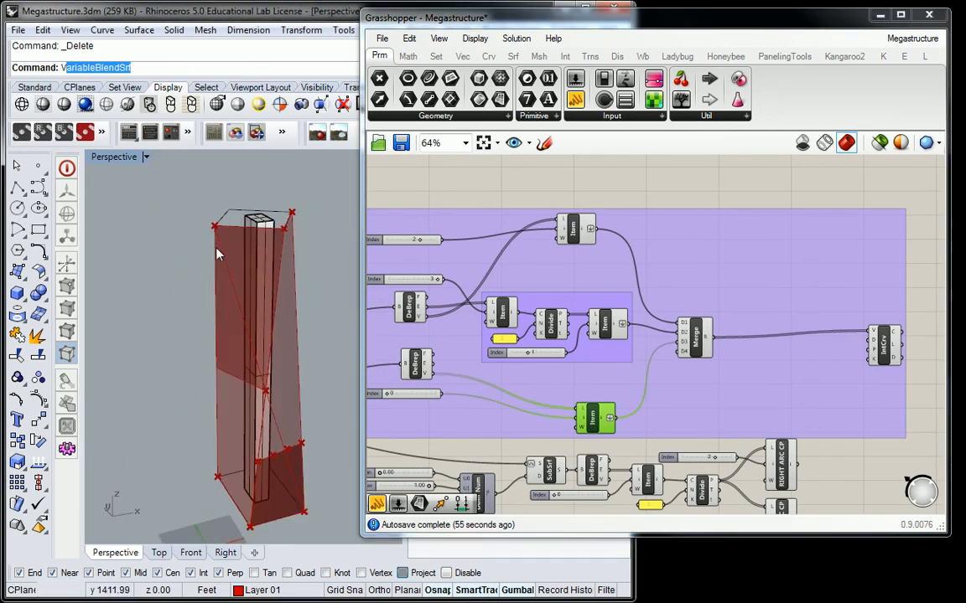
{"action": "right_click_drag", "start_coordinate": [222, 240], "coordinate": [168, 285]}
{"action": "right_click_drag", "start_coordinate": [765, 318], "coordinate": [723, 256]}
{"action": "left_click", "coordinate": [577, 266]}
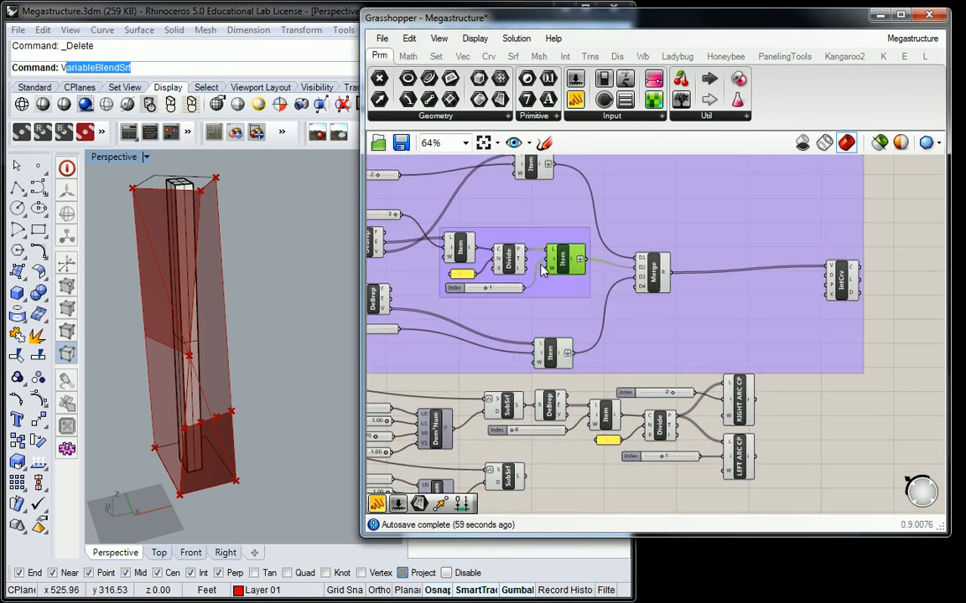
{"action": "right_click_drag", "start_coordinate": [213, 424], "coordinate": [205, 399], "text": "shift"}
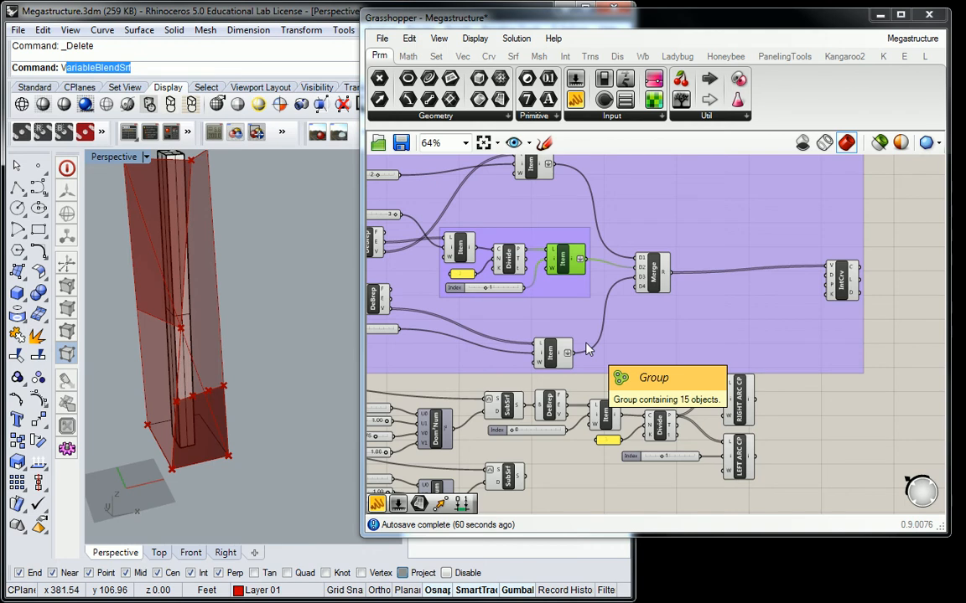
Move all the sub-surface and arc control point components slightly down, away from the purple group.
{"action": "scroll", "coordinate": [587, 350], "scroll_direction": "down", "scroll_amount": 4}
{"action": "left_click_drag", "start_coordinate": [771, 409], "coordinate": [478, 307]}
{"action": "left_click_drag", "start_coordinate": [605, 320], "coordinate": [611, 345]}
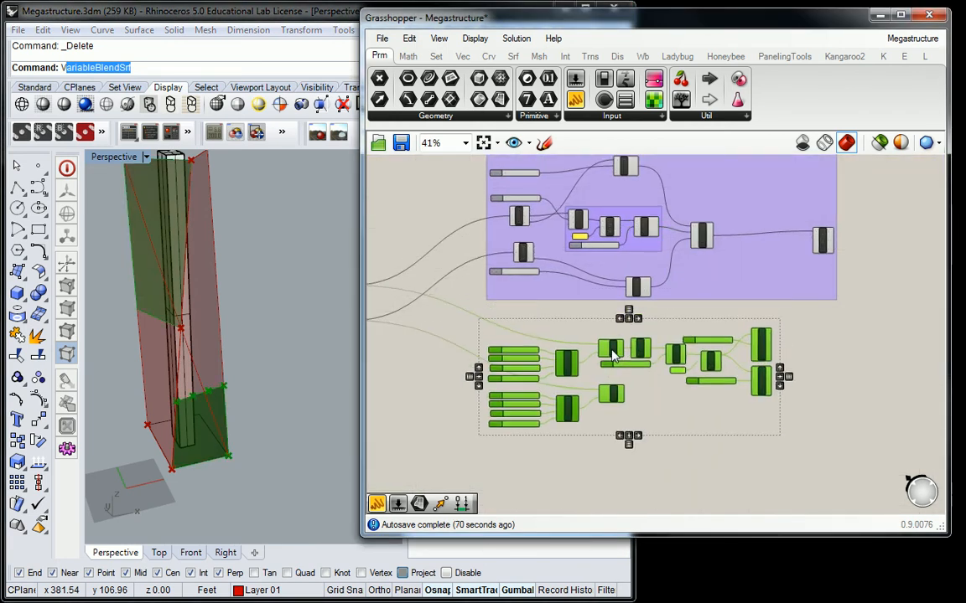
{"action": "left_click", "coordinate": [702, 315]}
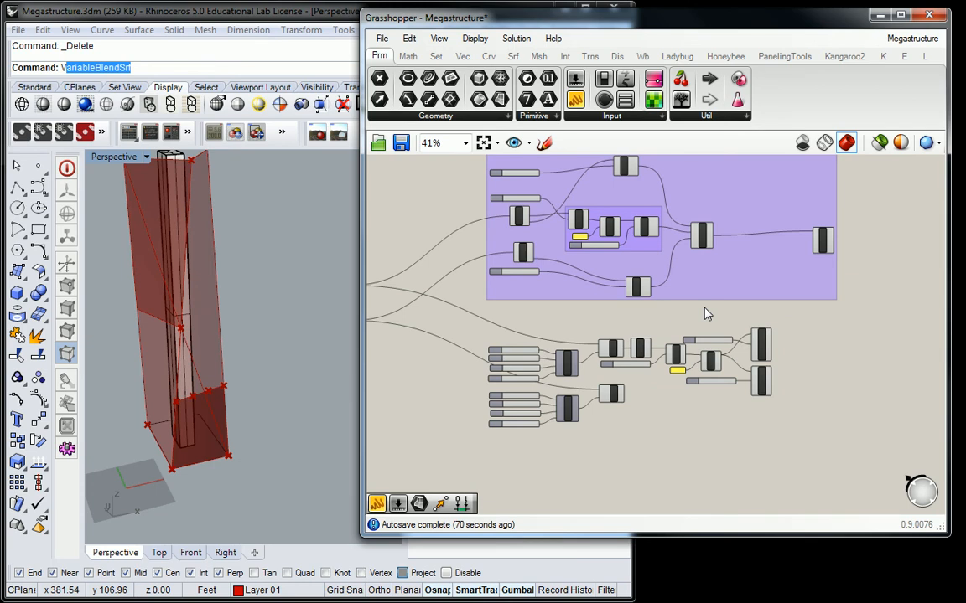
Examine how the purple group's Merge gathers the three List Item points for the IntCrv component.
{"action": "scroll", "coordinate": [705, 314], "scroll_direction": "up", "scroll_amount": 4}
{"action": "right_click_drag", "start_coordinate": [674, 226], "coordinate": [647, 276]}
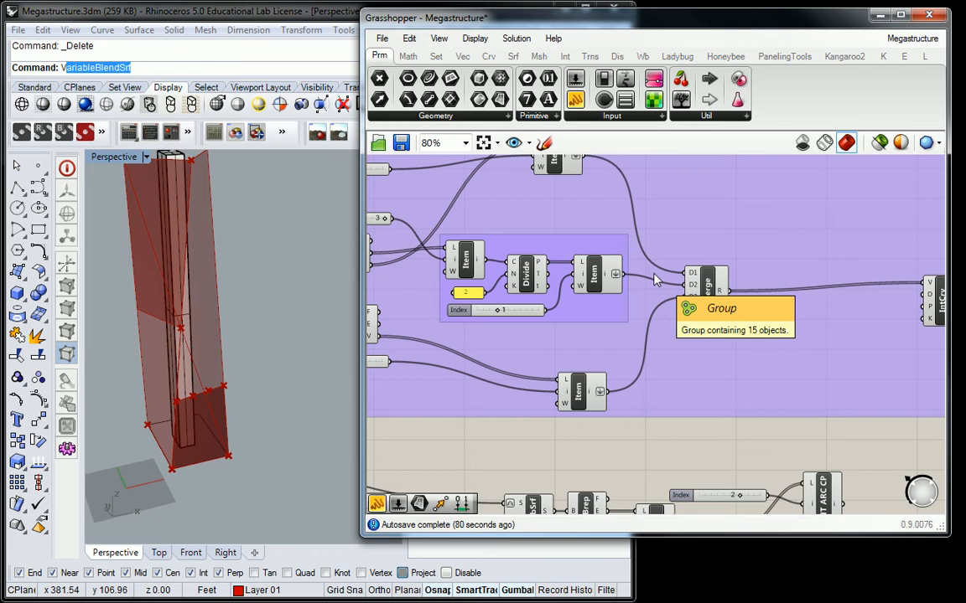
{"action": "scroll", "coordinate": [656, 279], "scroll_direction": "down", "scroll_amount": 2}
{"action": "scroll", "coordinate": [677, 279], "scroll_direction": "up", "scroll_amount": 2}
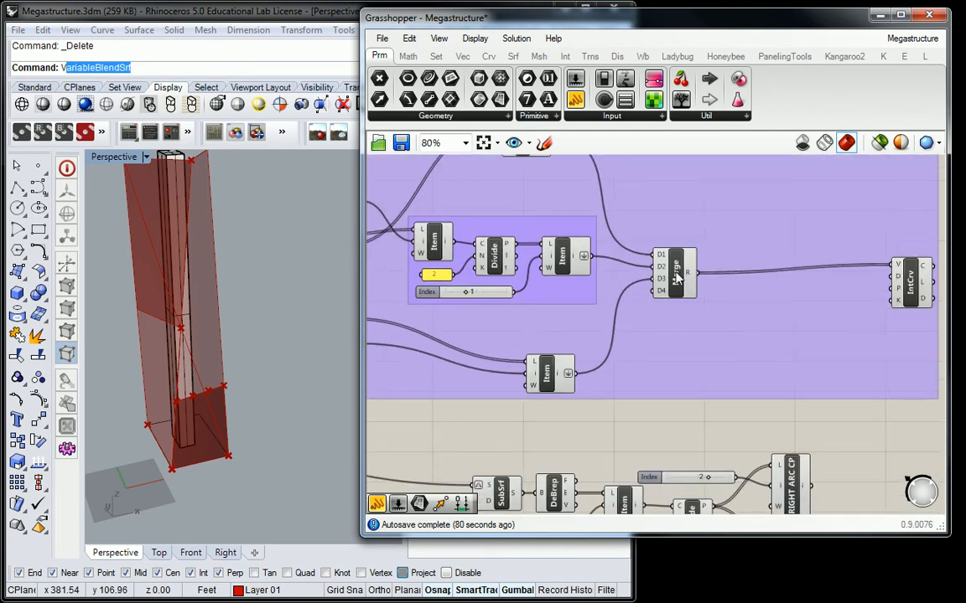
{"action": "left_click", "coordinate": [678, 279]}
{"action": "scroll", "coordinate": [675, 275], "scroll_direction": "down", "scroll_amount": 2}
{"action": "left_click", "coordinate": [694, 161]}
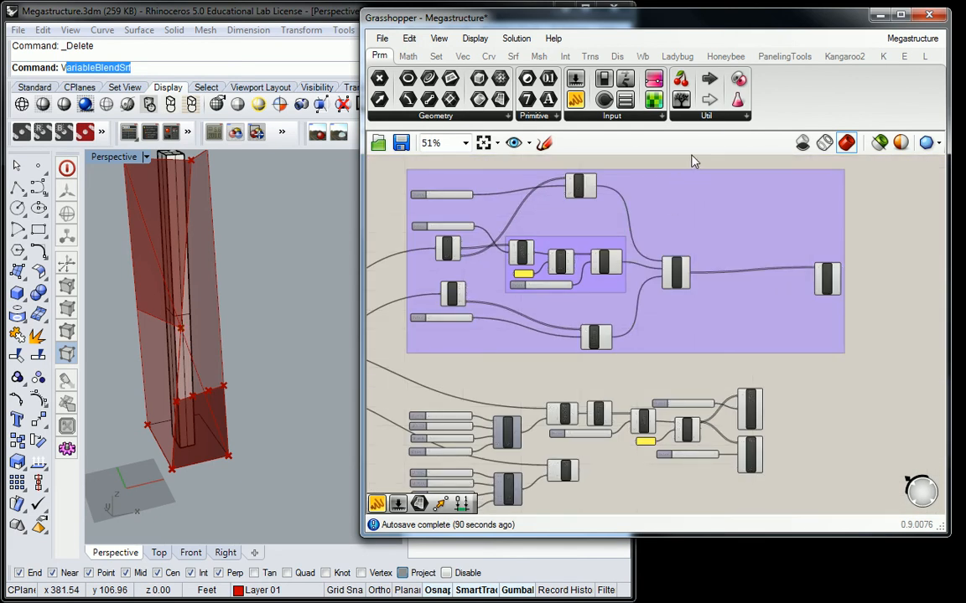
{"action": "scroll", "coordinate": [637, 153], "scroll_direction": "up", "scroll_amount": 2}
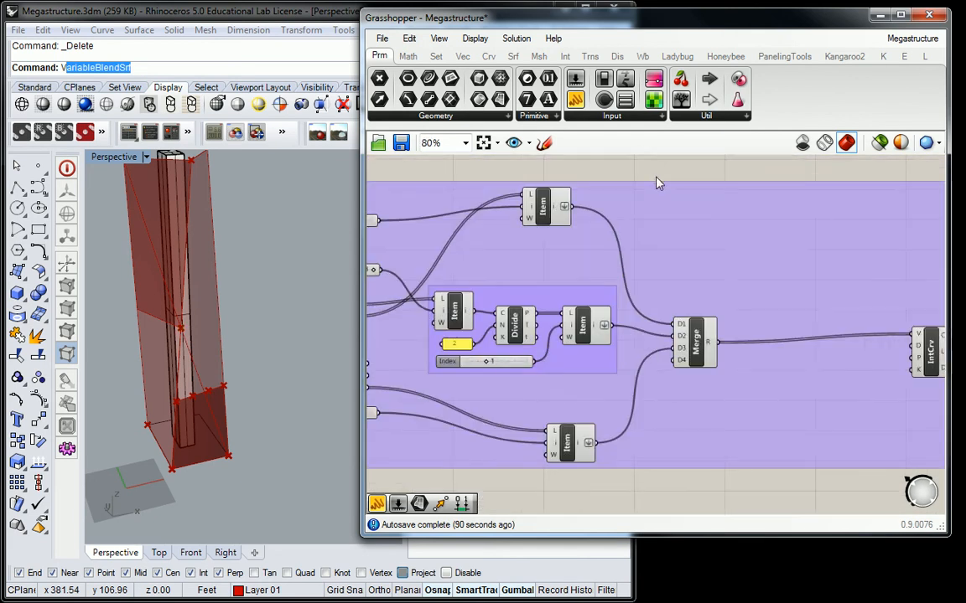
Add a new Merge component beside the RIGHT ARC CP and LEFT ARC CP List Items.
{"action": "left_click", "coordinate": [436, 55]}
{"action": "left_click", "coordinate": [717, 117]}
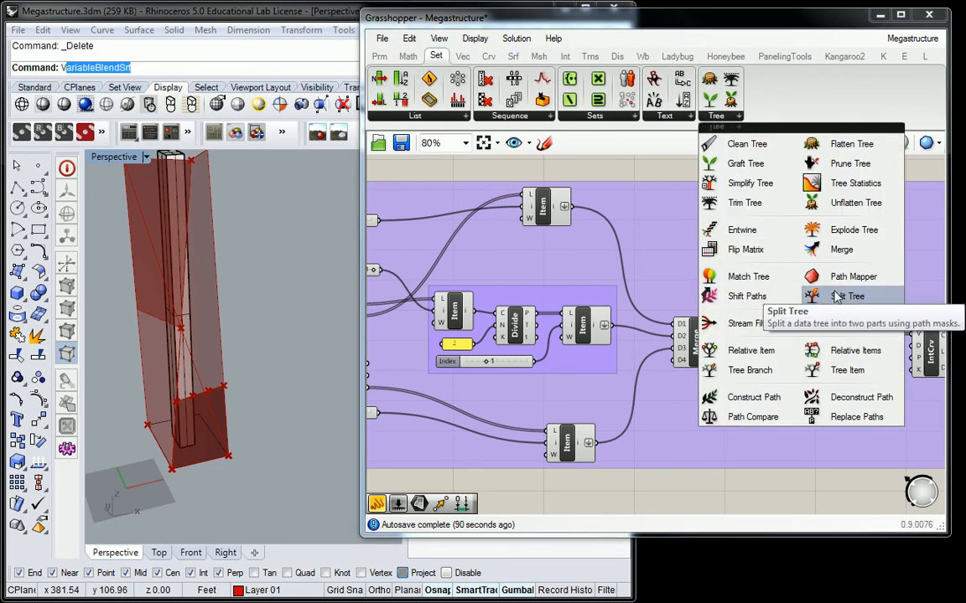
{"action": "left_click", "coordinate": [848, 257]}
{"action": "scroll", "coordinate": [825, 295], "scroll_direction": "down", "scroll_amount": 3}
{"action": "left_click", "coordinate": [867, 437]}
{"action": "scroll", "coordinate": [867, 436], "scroll_direction": "up", "scroll_amount": 5}
{"action": "scroll", "coordinate": [222, 384], "scroll_direction": "up", "scroll_amount": 3}
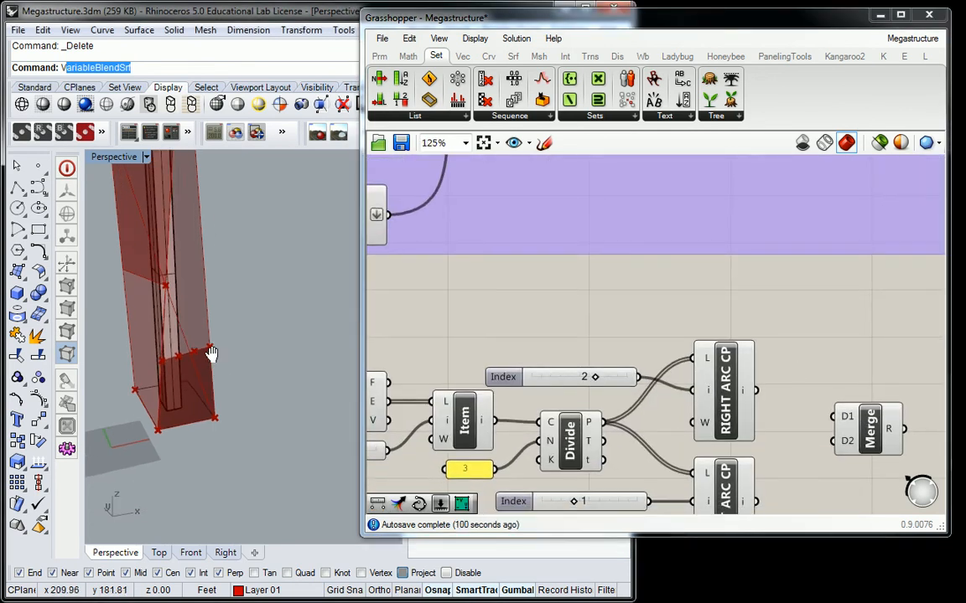
Connect the purple group's top List Item to D1 of the new Merge and move that Merge farther from the arc points.
{"action": "right_click_drag", "start_coordinate": [213, 352], "coordinate": [315, 348]}
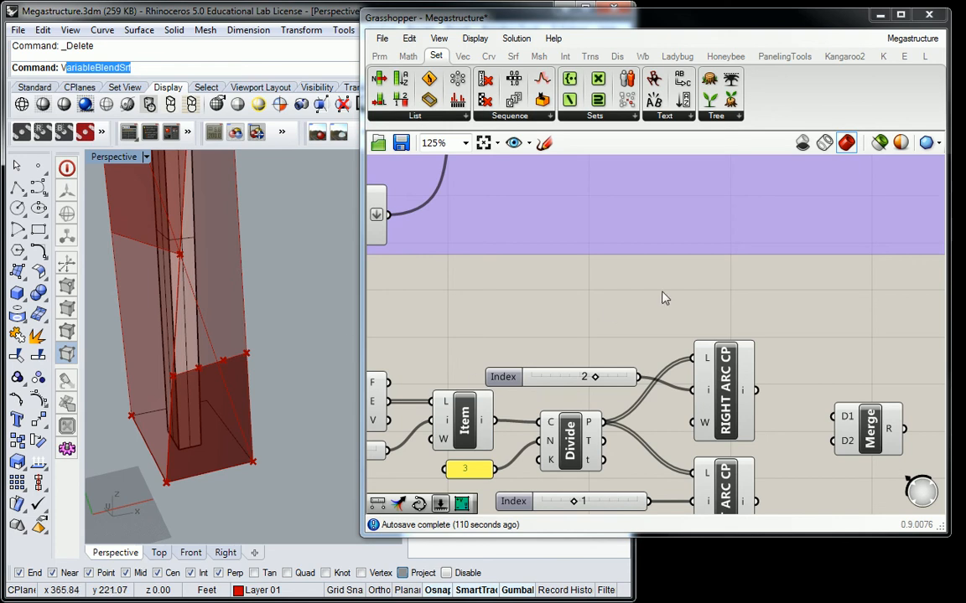
{"action": "scroll", "coordinate": [701, 299], "scroll_direction": "down", "scroll_amount": 4}
{"action": "left_click", "coordinate": [778, 375]}
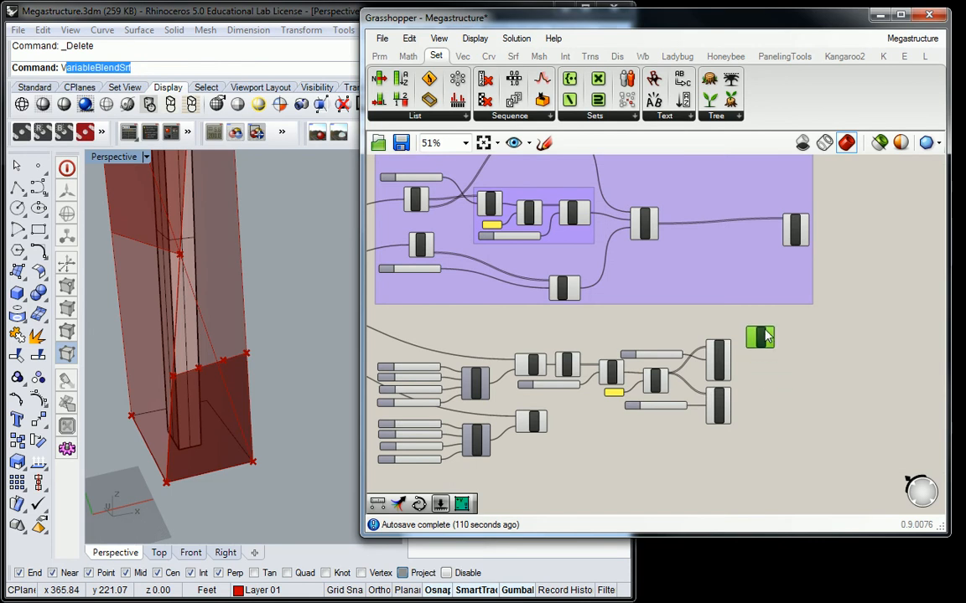
{"action": "scroll", "coordinate": [668, 300], "scroll_direction": "up", "scroll_amount": 2}
{"action": "left_click_drag", "start_coordinate": [578, 183], "coordinate": [863, 475]}
{"action": "right_click_drag", "start_coordinate": [872, 486], "coordinate": [788, 405]}
{"action": "left_click_drag", "start_coordinate": [788, 405], "coordinate": [862, 410]}
{"action": "right_click_drag", "start_coordinate": [639, 349], "coordinate": [685, 391]}
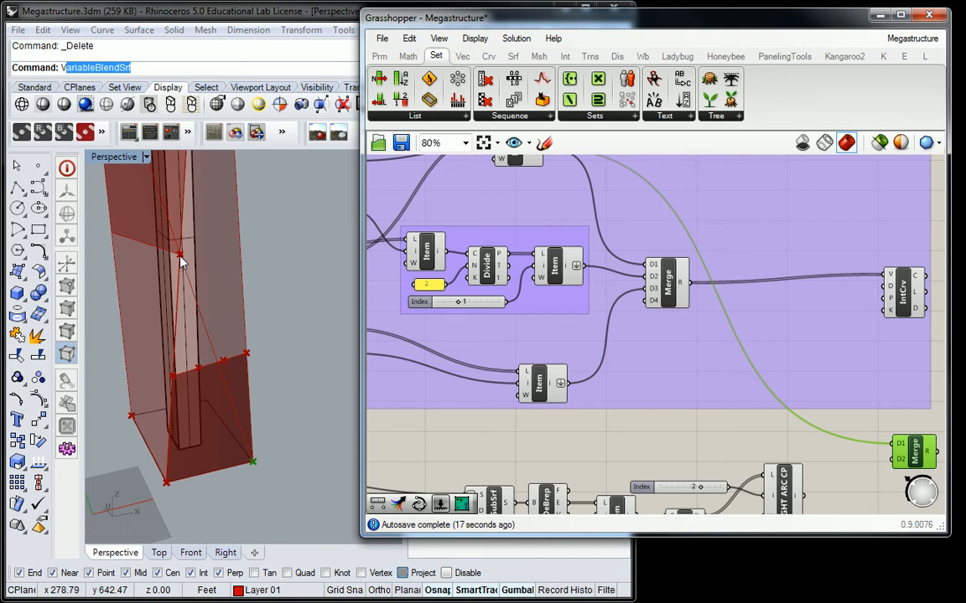
Connect the RIGHT ARC CP output to D2 of the new Merge.
{"action": "right_click_drag", "start_coordinate": [698, 363], "coordinate": [647, 270]}
{"action": "right_click_drag", "start_coordinate": [741, 385], "coordinate": [686, 338]}
{"action": "left_click", "coordinate": [678, 350]}
{"action": "left_click", "coordinate": [679, 434]}
{"action": "left_click", "coordinate": [681, 361]}
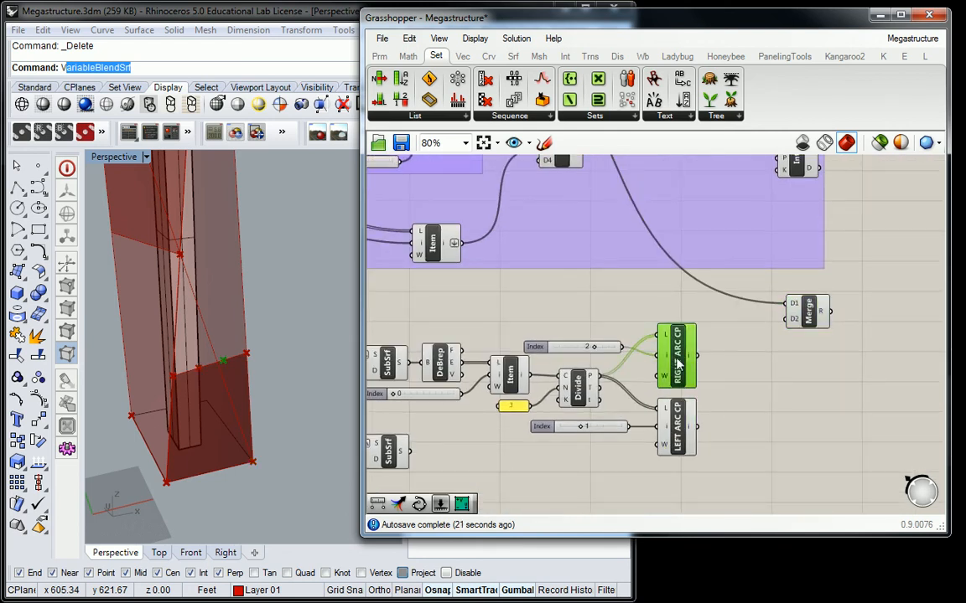
{"action": "left_click_drag", "start_coordinate": [700, 357], "coordinate": [793, 312]}
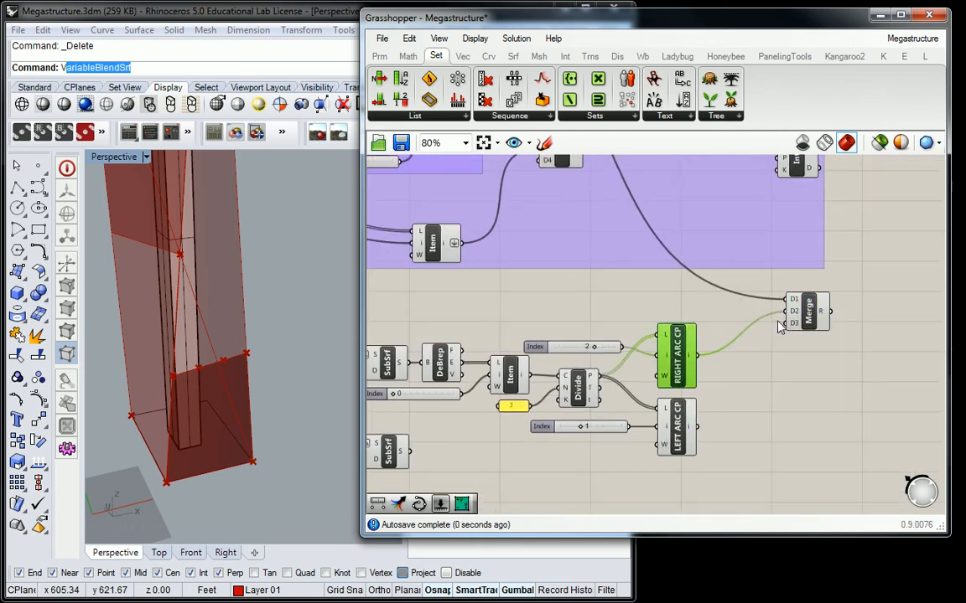
Connect the purple group's middle List Item to D3 of the new Merge and nudge that Merge slightly.
{"action": "right_click_drag", "start_coordinate": [712, 293], "coordinate": [724, 346]}
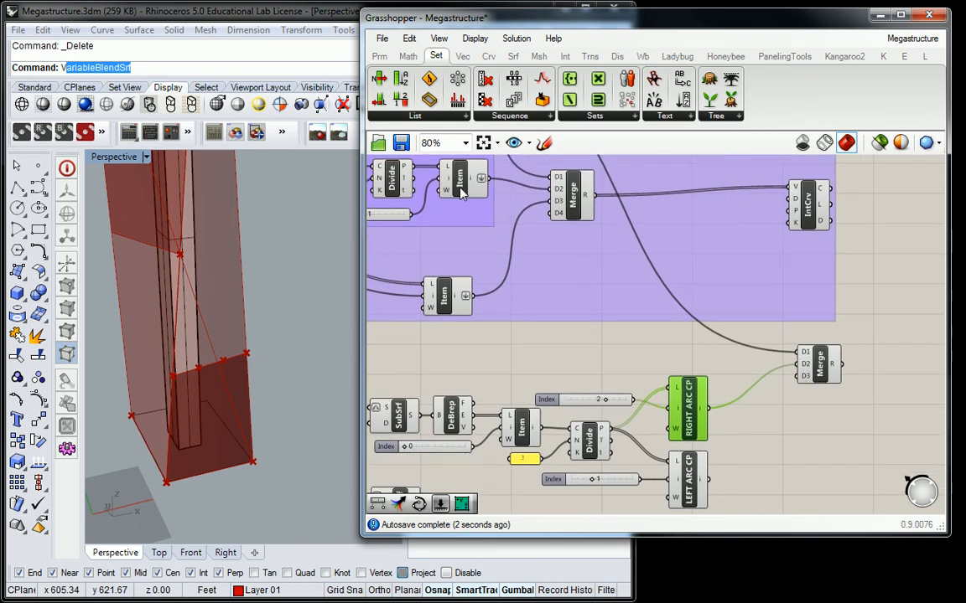
{"action": "left_click", "coordinate": [460, 181]}
{"action": "left_click_drag", "start_coordinate": [481, 178], "coordinate": [795, 363]}
{"action": "left_click", "coordinate": [810, 357]}
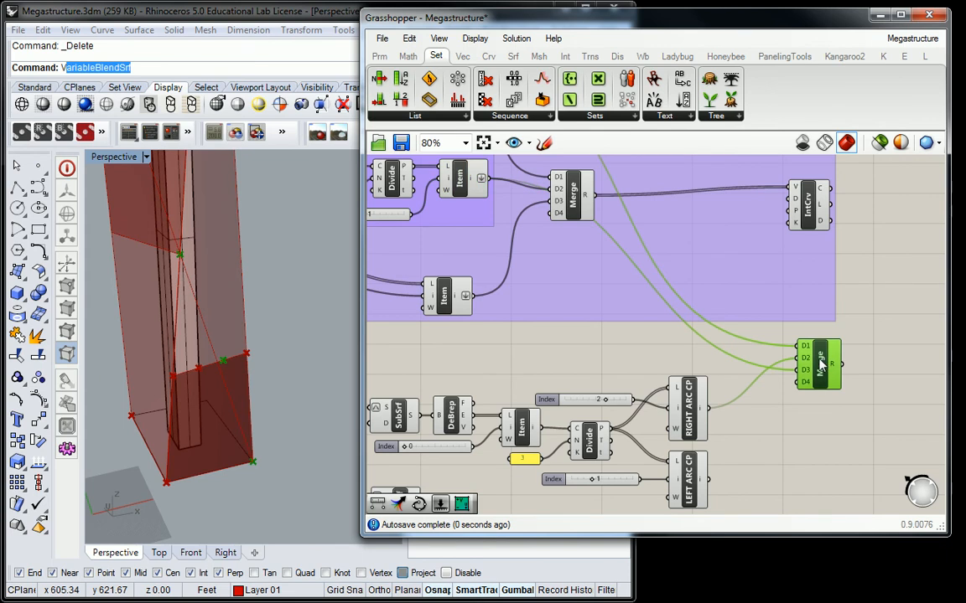
{"action": "right_click_drag", "start_coordinate": [167, 337], "coordinate": [207, 329]}
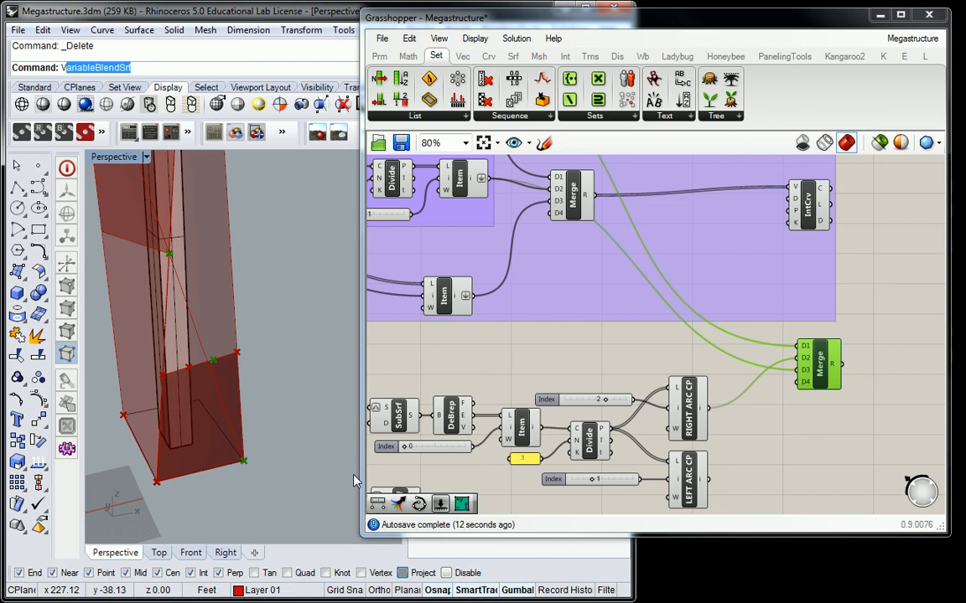
{"action": "right_click_drag", "start_coordinate": [611, 358], "coordinate": [627, 354]}
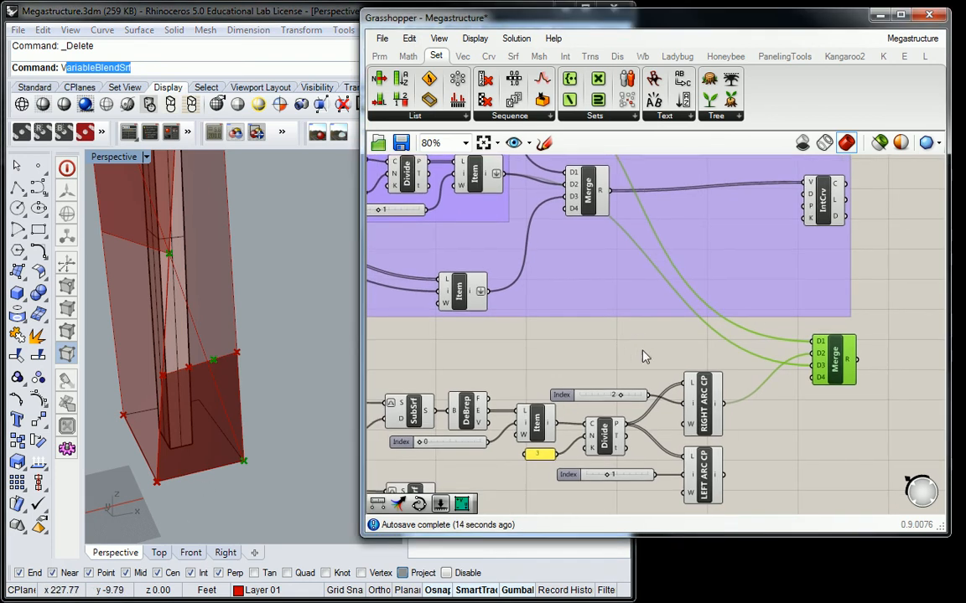
{"action": "left_click_drag", "start_coordinate": [831, 358], "coordinate": [825, 356]}
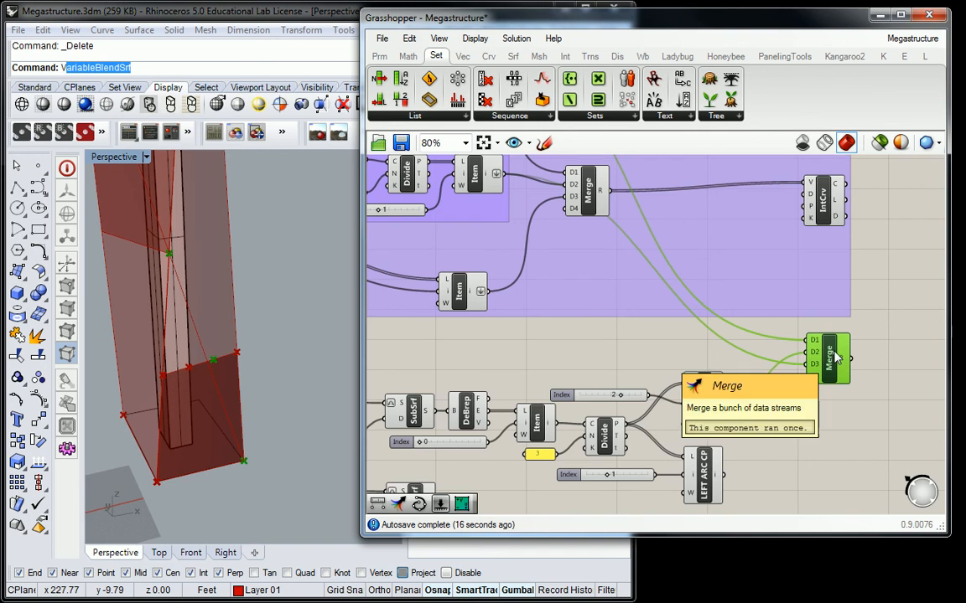
Enlarge the Grasshopper window so that more of the definition fits on the canvas.
{"action": "right_click_drag", "start_coordinate": [617, 316], "coordinate": [713, 337]}
{"action": "scroll", "coordinate": [719, 289], "scroll_direction": "down", "scroll_amount": 1}
{"action": "scroll", "coordinate": [647, 315], "scroll_direction": "down", "scroll_amount": 1}
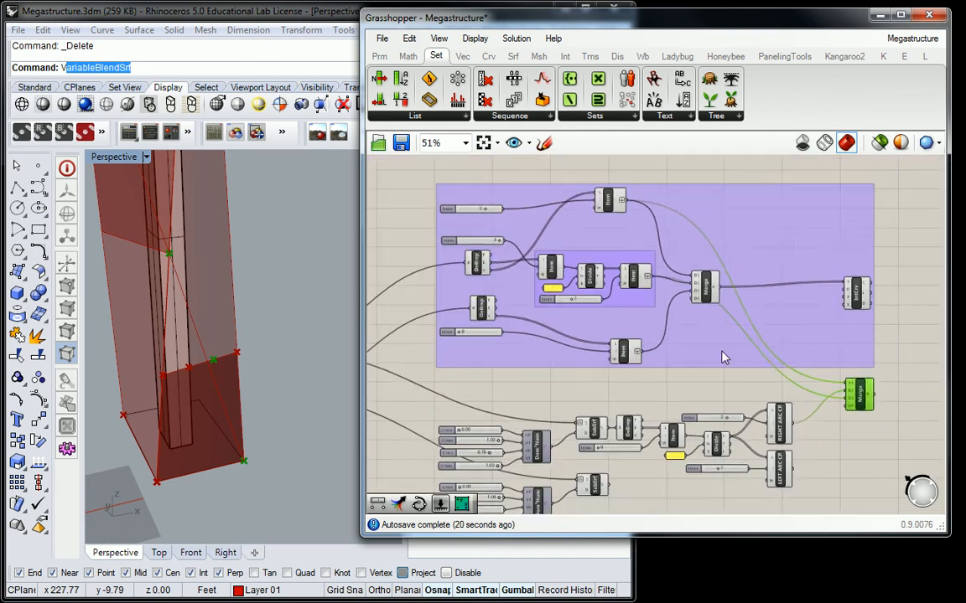
{"action": "left_click_drag", "start_coordinate": [362, 536], "coordinate": [259, 598]}
{"action": "scroll", "coordinate": [612, 338], "scroll_direction": "up", "scroll_amount": 1}
{"action": "right_click_drag", "start_coordinate": [606, 291], "coordinate": [635, 333]}
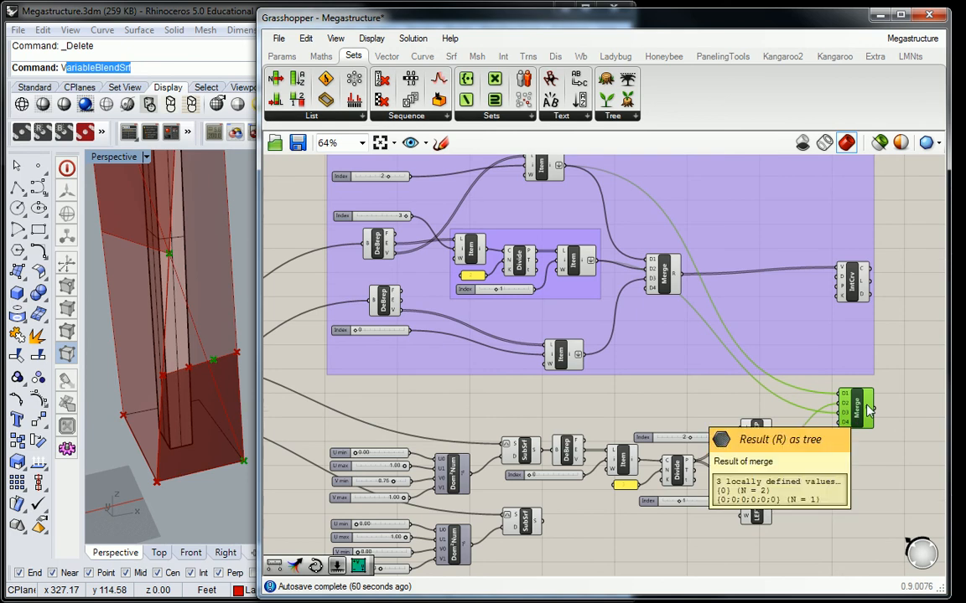
Flatten the RIGHT ARC CP output and check the new Merge's result tree.
{"action": "scroll", "coordinate": [784, 438], "scroll_direction": "up", "scroll_amount": 3}
{"action": "right_click", "coordinate": [754, 437]}
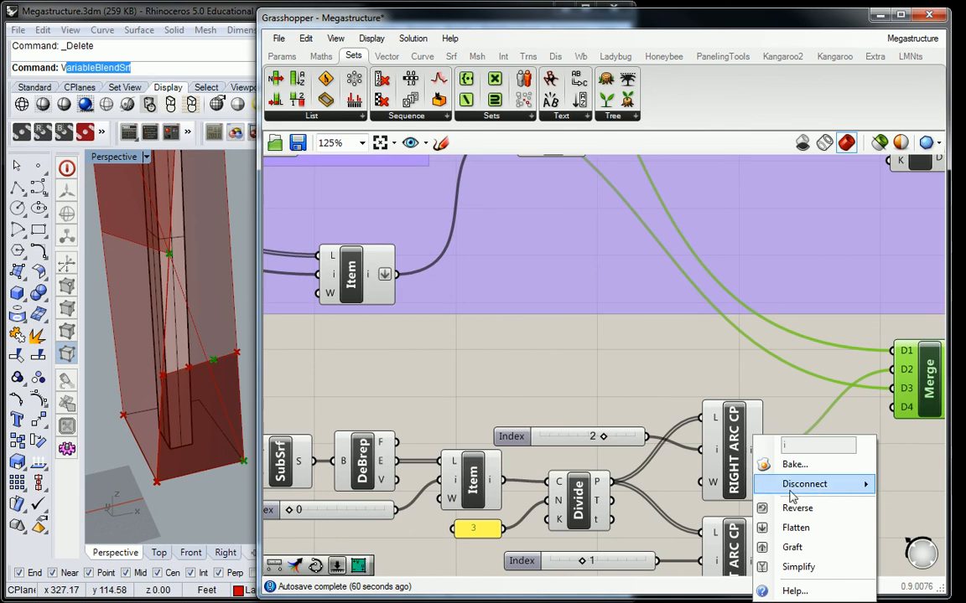
{"action": "left_click", "coordinate": [796, 527]}
{"action": "scroll", "coordinate": [872, 418], "scroll_direction": "down", "scroll_amount": 3}
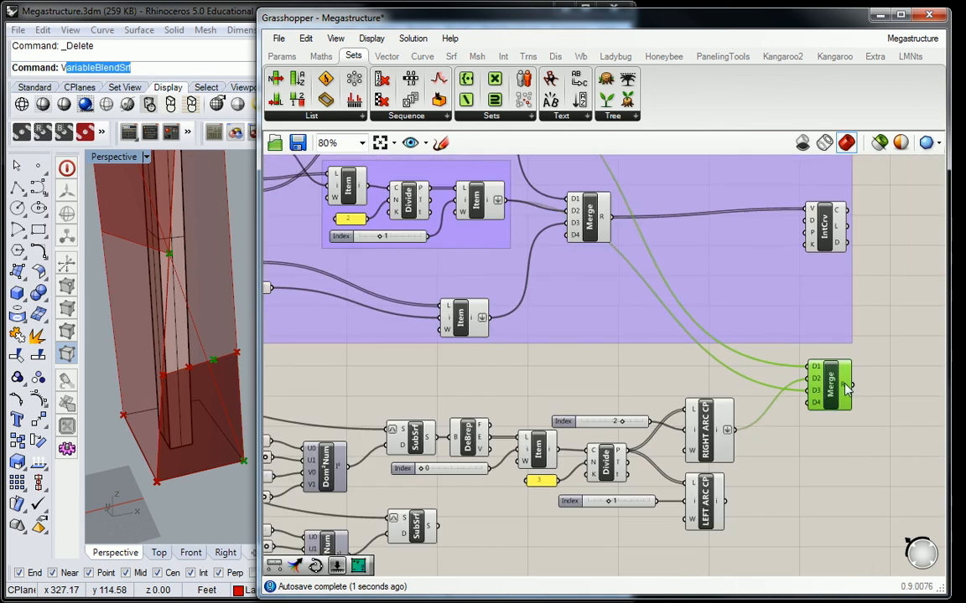
{"action": "mouse_move", "coordinate": [845, 388]}
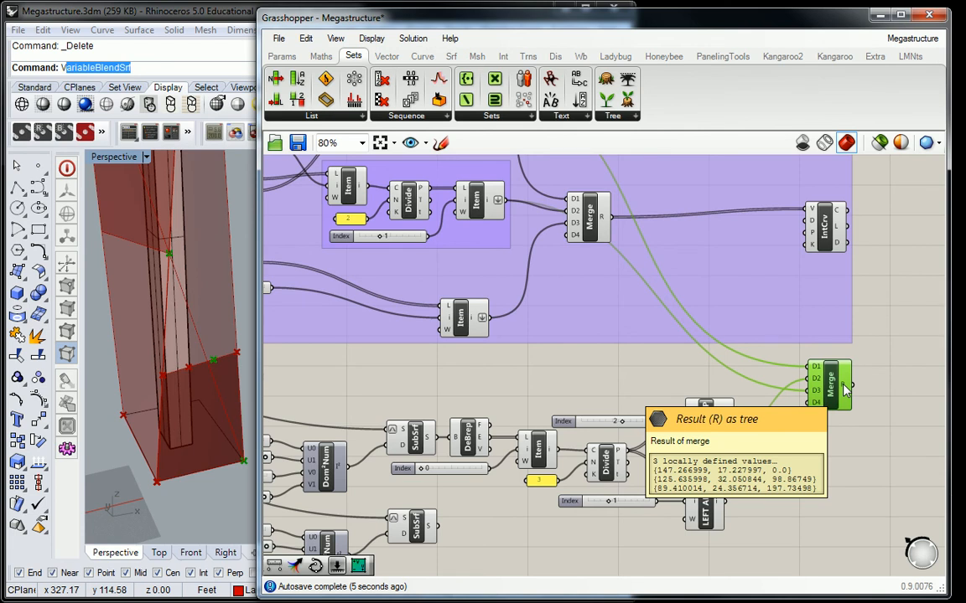
Duplicate the purple group's IntCrv, place the copy beside the new Merge and feed it the merged points.
{"action": "right_click_drag", "start_coordinate": [845, 388], "coordinate": [767, 381]}
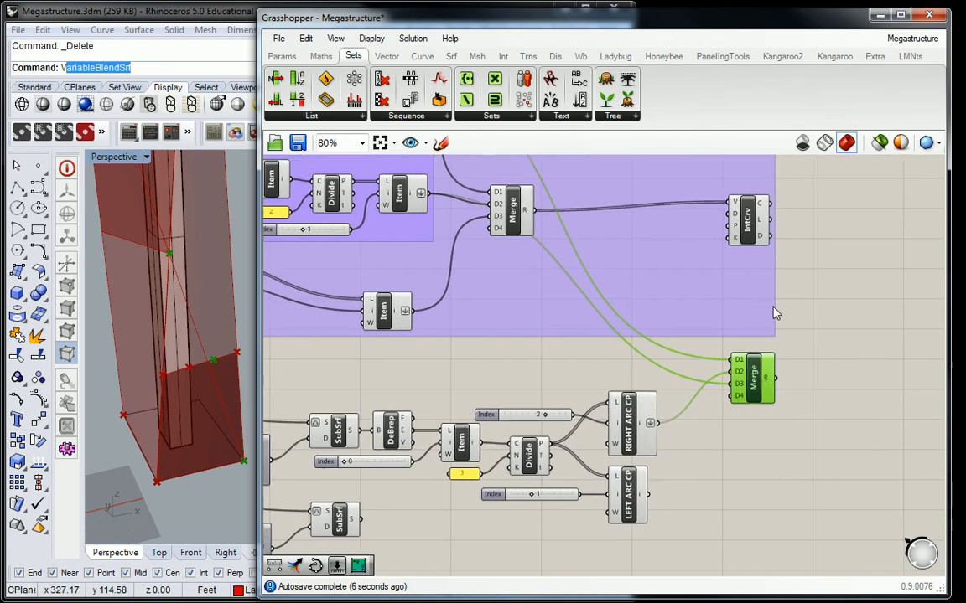
{"action": "left_click", "coordinate": [749, 224]}
{"action": "key", "text": "ctrl+c"}
{"action": "key", "text": "ctrl+v"}
{"action": "left_click_drag", "start_coordinate": [751, 226], "coordinate": [812, 381]}
Compare the original and duplicated IntCrv curves on the tower facade by highlighting both components together.
{"action": "right_click_drag", "start_coordinate": [221, 347], "coordinate": [222, 404]}
{"action": "scroll", "coordinate": [209, 409], "scroll_direction": "up", "scroll_amount": 6}
{"action": "right_click_drag", "start_coordinate": [820, 345], "coordinate": [798, 378]}
{"action": "left_click", "coordinate": [719, 262], "text": "shift"}
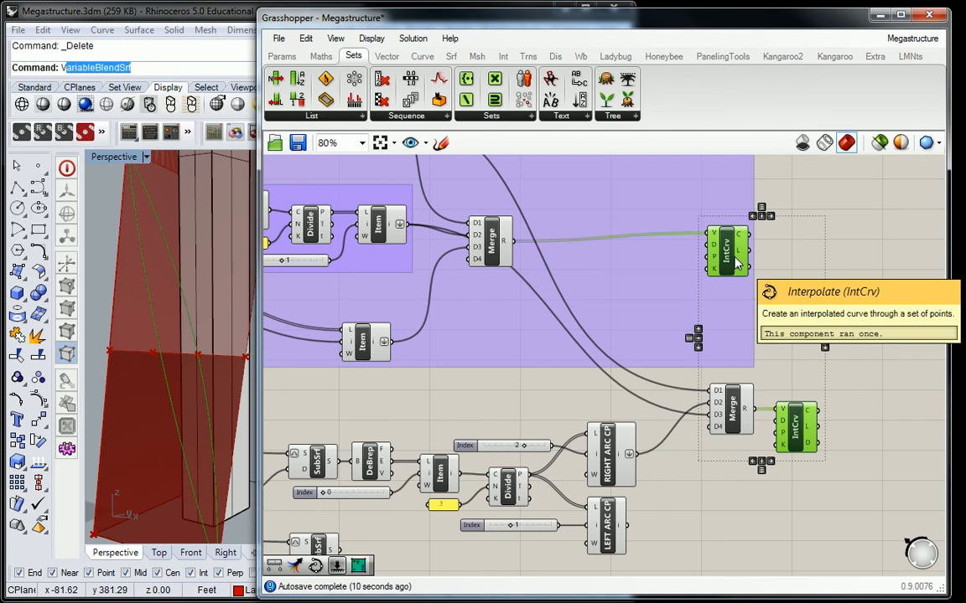
{"action": "right_click_drag", "start_coordinate": [153, 320], "coordinate": [181, 333]}
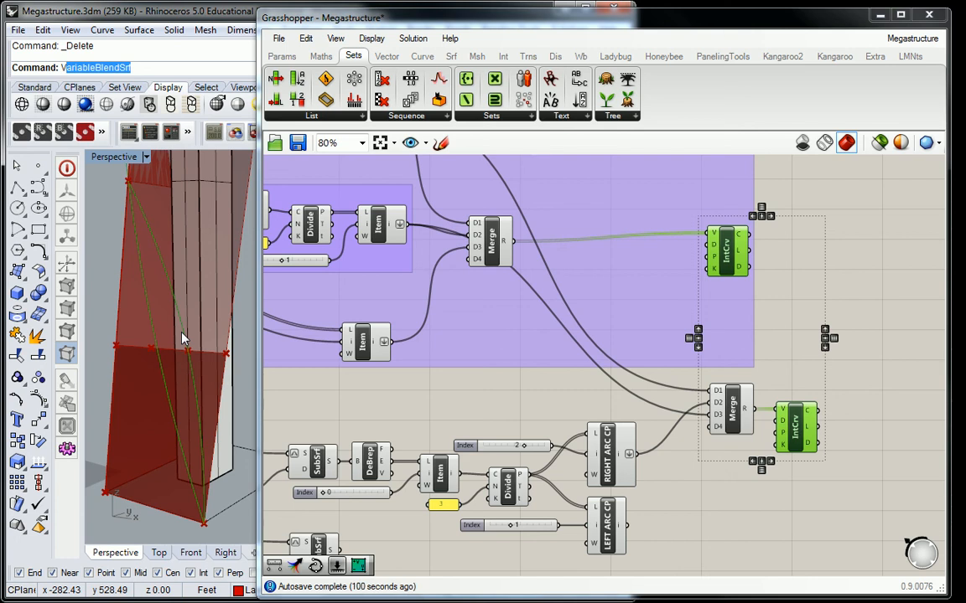
Move the lower domain sliders, Dom²Num and SubSrf further down to make room below the upper row.
{"action": "scroll", "coordinate": [473, 321], "scroll_direction": "down", "scroll_amount": 3}
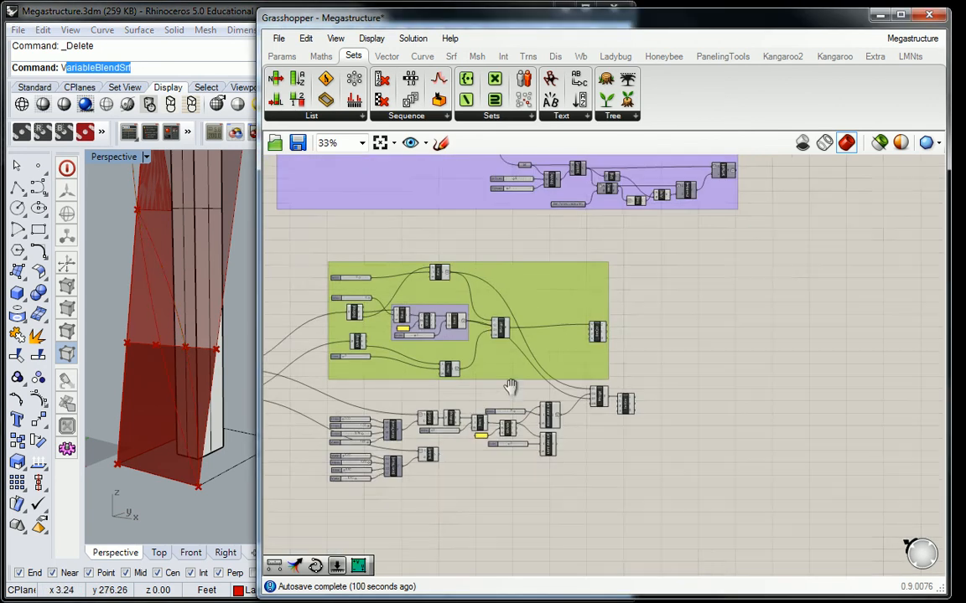
{"action": "left_click", "coordinate": [600, 382]}
{"action": "scroll", "coordinate": [600, 381], "scroll_direction": "up", "scroll_amount": 1}
{"action": "left_click_drag", "start_coordinate": [485, 491], "coordinate": [314, 424]}
{"action": "left_click_drag", "start_coordinate": [472, 446], "coordinate": [476, 496]}
{"action": "left_click", "coordinate": [762, 424]}
{"action": "left_click_drag", "start_coordinate": [846, 448], "coordinate": [457, 347]}
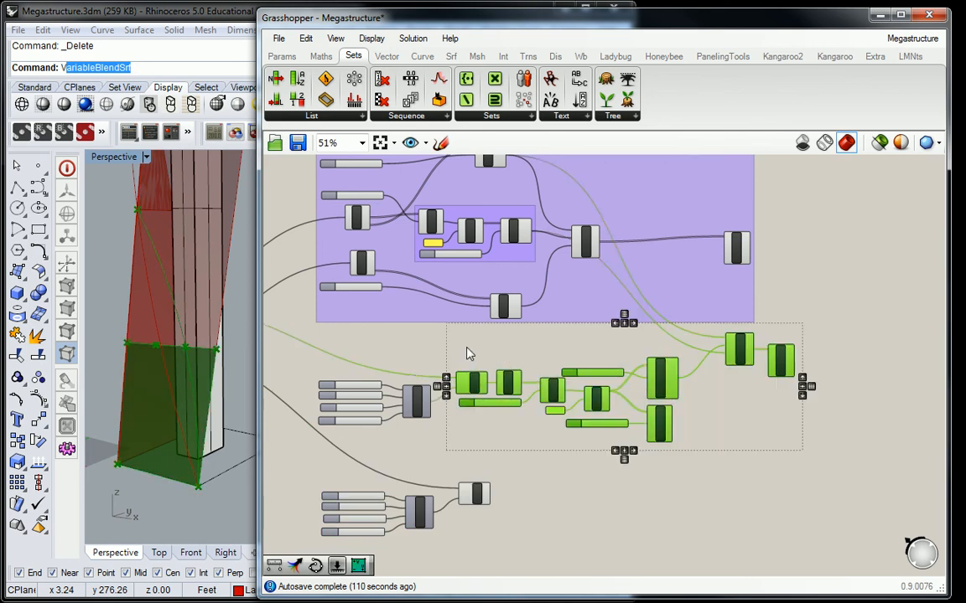
{"action": "right_click_drag", "start_coordinate": [524, 422], "coordinate": [646, 381]}
{"action": "left_click_drag", "start_coordinate": [679, 357], "coordinate": [753, 457]}
{"action": "right_click_drag", "start_coordinate": [728, 395], "coordinate": [595, 381]}
{"action": "scroll", "coordinate": [505, 409], "scroll_direction": "up", "scroll_amount": 4}
{"action": "key", "text": "ctrl+z"}
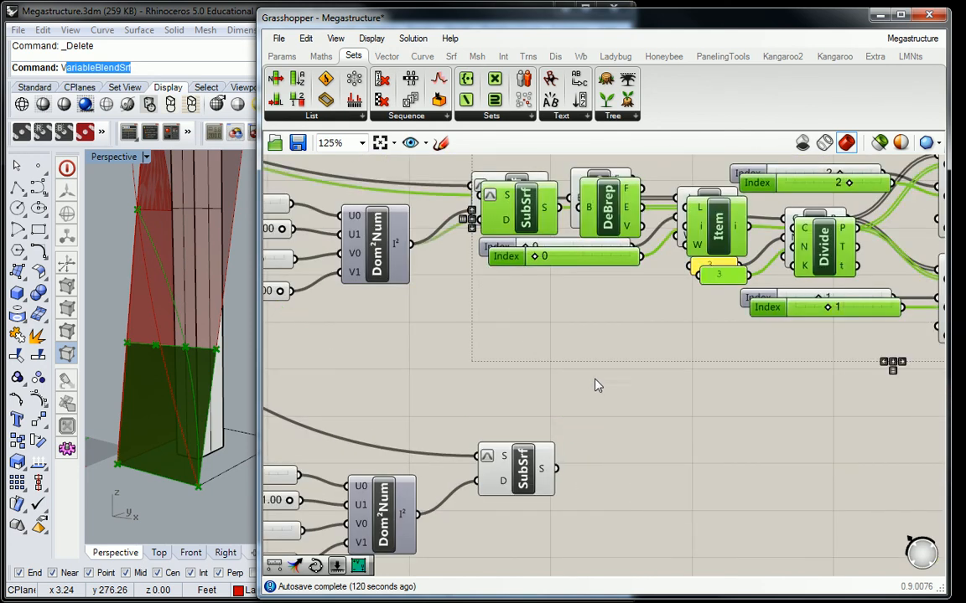
Try to duplicate the chain from DeBrep to IntCrv next to the lower SubSrf, and undo the copy.
{"action": "scroll", "coordinate": [591, 390], "scroll_direction": "down", "scroll_amount": 3}
{"action": "left_click_drag", "start_coordinate": [872, 395], "coordinate": [526, 280]}
{"action": "left_click_drag", "start_coordinate": [501, 327], "coordinate": [507, 475], "text": "alt"}
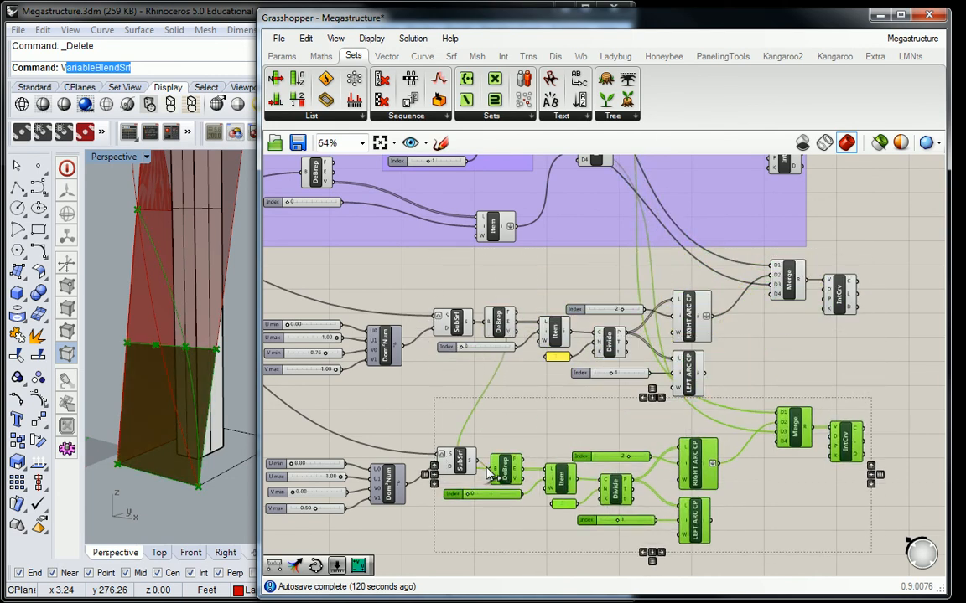
{"action": "right_click_drag", "start_coordinate": [439, 400], "coordinate": [591, 399]}
{"action": "right_click_drag", "start_coordinate": [172, 273], "coordinate": [204, 358], "text": "shift"}
{"action": "scroll", "coordinate": [202, 362], "scroll_direction": "down", "scroll_amount": 4}
{"action": "scroll", "coordinate": [201, 366], "scroll_direction": "up", "scroll_amount": 3}
{"action": "key", "text": "ctrl+z"}
{"action": "key", "text": "ctrl+z"}
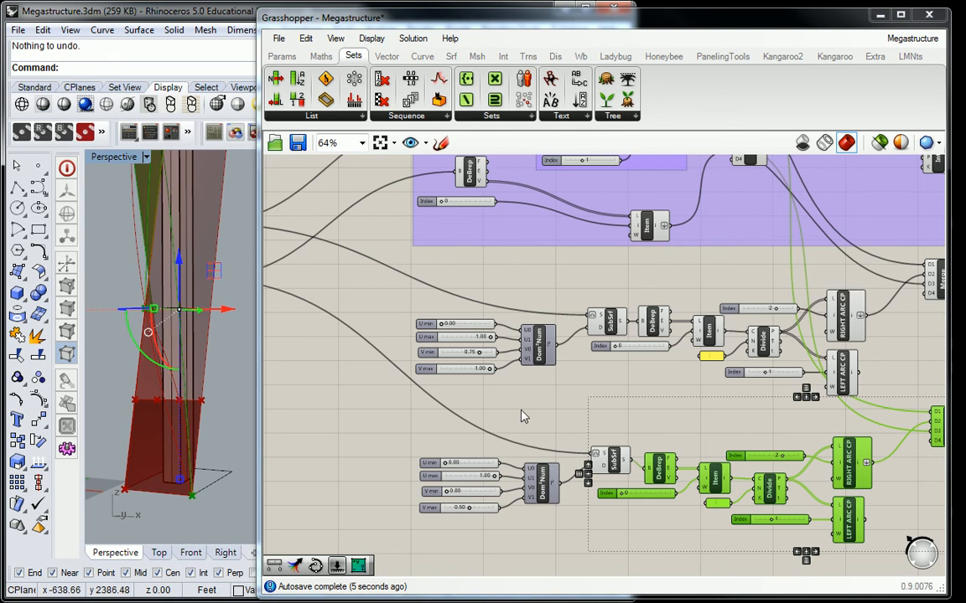
{"action": "left_click", "coordinate": [424, 393]}
{"action": "left_click", "coordinate": [124, 284]}
{"action": "key", "text": "ctrl+y"}
{"action": "key", "text": "ctrl+y"}
{"action": "left_click", "coordinate": [586, 413]}
{"action": "right_click_drag", "start_coordinate": [587, 413], "coordinate": [551, 413]}
{"action": "key", "text": "ctrl+z"}
{"action": "key", "text": "ctrl+z"}
{"action": "key", "text": "ctrl+z"}
Shift the lower domain sliders, Dom²Num and SubSrf further down, and select the upper chain from SubSrf to IntCrv.
{"action": "left_click_drag", "start_coordinate": [616, 409], "coordinate": [372, 531]}
{"action": "left_click_drag", "start_coordinate": [505, 477], "coordinate": [503, 564]}
{"action": "right_click_drag", "start_coordinate": [584, 385], "coordinate": [429, 412]}
{"action": "left_click_drag", "start_coordinate": [869, 409], "coordinate": [388, 287]}
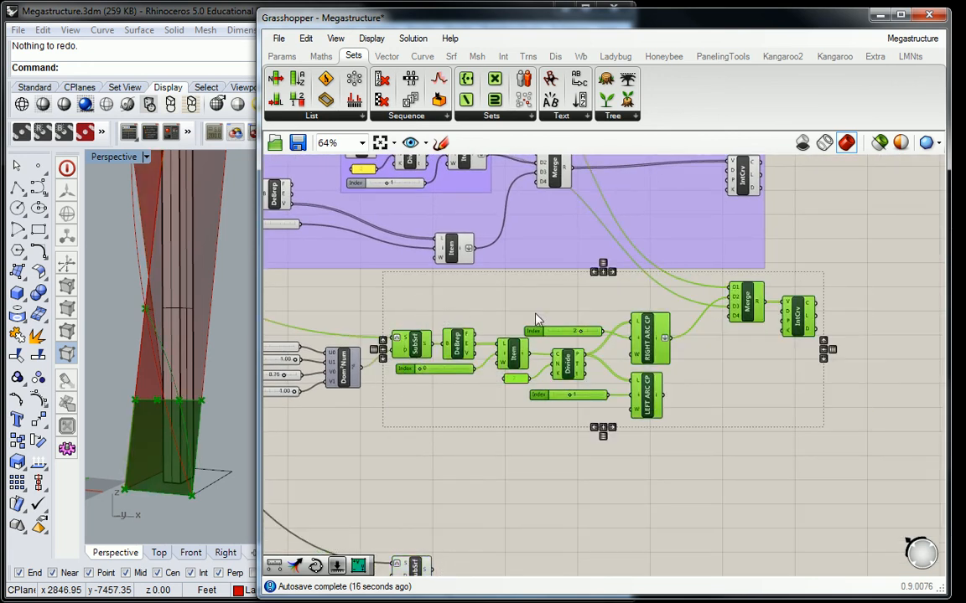
Duplicate the Merge and IntCrv fed by RIGHT ARC CP and place the copies directly beneath the originals.
{"action": "right_click_drag", "start_coordinate": [717, 370], "coordinate": [698, 373]}
{"action": "left_click_drag", "start_coordinate": [797, 354], "coordinate": [736, 398]}
{"action": "left_click", "coordinate": [701, 362]}
{"action": "scroll", "coordinate": [702, 363], "scroll_direction": "up", "scroll_amount": 2}
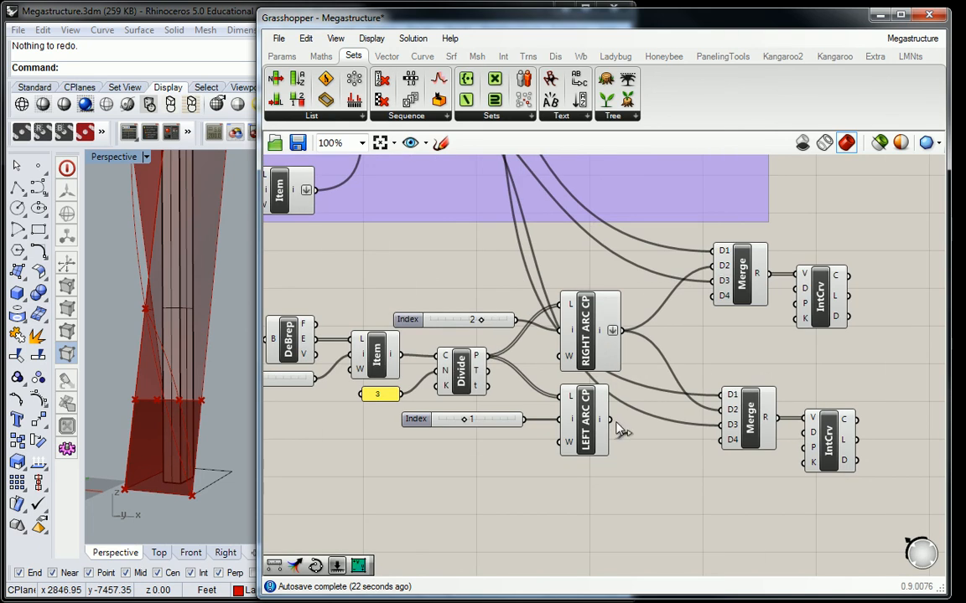
Flatten the LEFT ARC CP output, feed it into D2 of the duplicated Merge and highlight the duplicated IntCrv.
{"action": "right_click", "coordinate": [605, 422]}
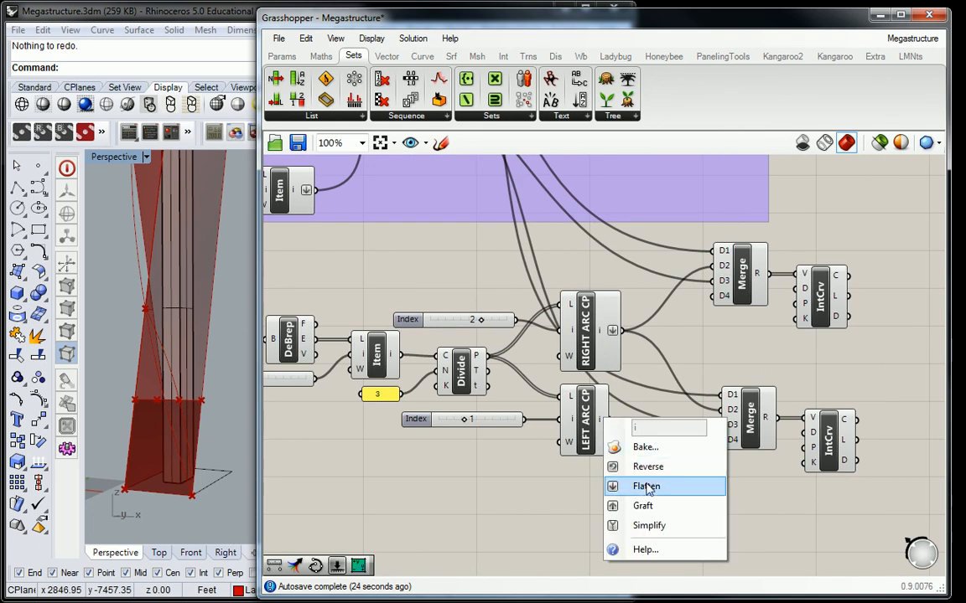
{"action": "left_click", "coordinate": [646, 486]}
{"action": "left_click_drag", "start_coordinate": [615, 419], "coordinate": [721, 425]}
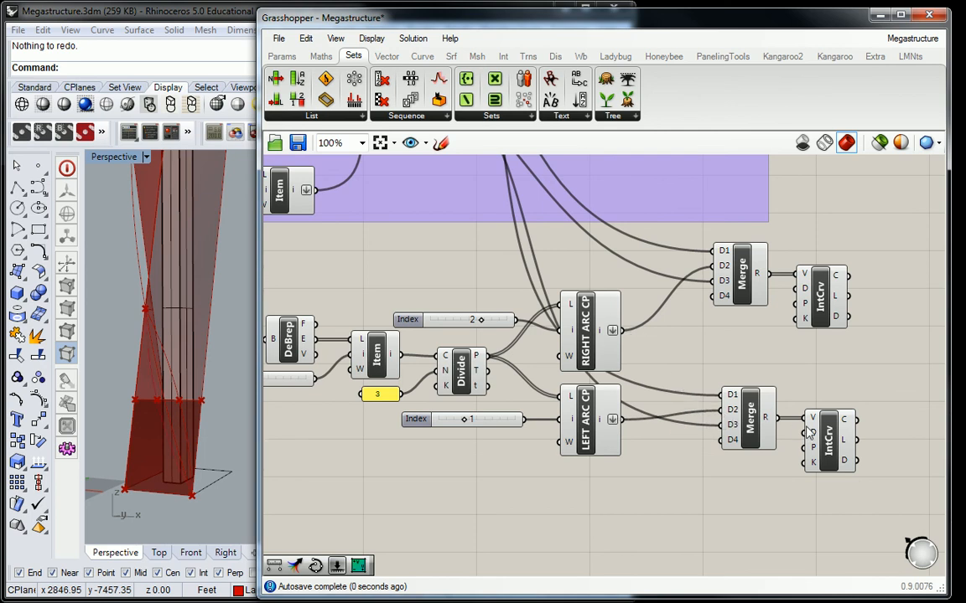
{"action": "left_click", "coordinate": [830, 442]}
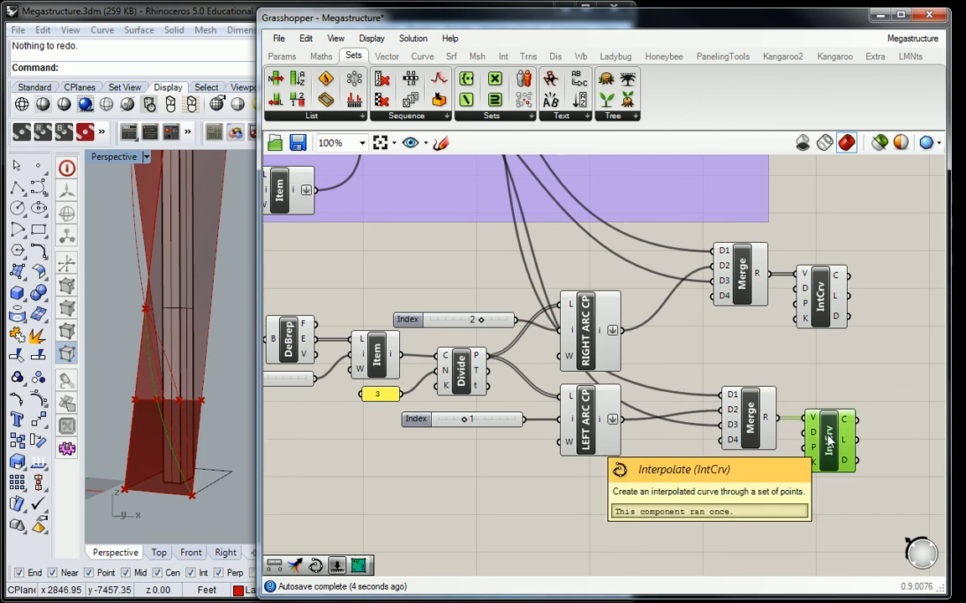
Examine the arc chain as a whole, from its domain sliders to both IntCrv components, alongside the lower SubSrf row.
{"action": "scroll", "coordinate": [807, 397], "scroll_direction": "down", "scroll_amount": 2}
{"action": "right_click_drag", "start_coordinate": [783, 390], "coordinate": [837, 376]}
{"action": "right_click_drag", "start_coordinate": [550, 475], "coordinate": [595, 365]}
{"action": "scroll", "coordinate": [599, 401], "scroll_direction": "down", "scroll_amount": 1}
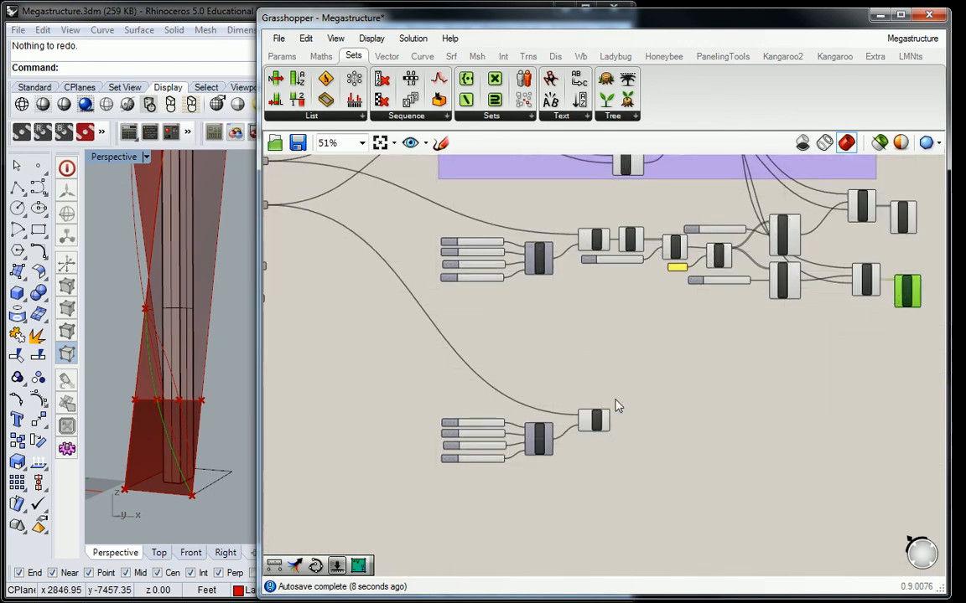
{"action": "right_click_drag", "start_coordinate": [631, 317], "coordinate": [778, 415]}
{"action": "left_click_drag", "start_coordinate": [827, 396], "coordinate": [401, 295]}
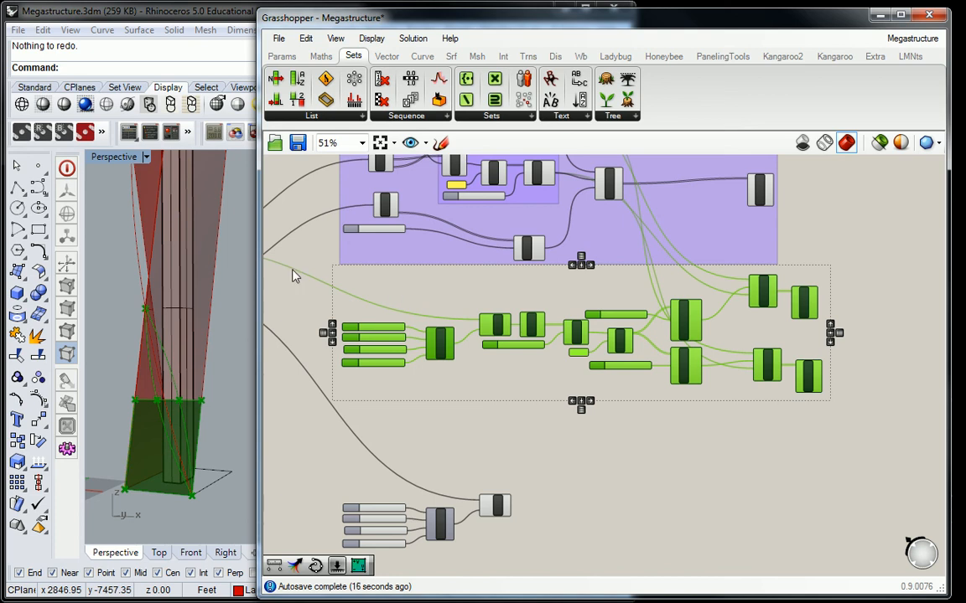
{"action": "right_click_drag", "start_coordinate": [461, 355], "coordinate": [494, 326]}
{"action": "left_click", "coordinate": [658, 419]}
{"action": "right_click_drag", "start_coordinate": [658, 419], "coordinate": [683, 291]}
{"action": "scroll", "coordinate": [754, 334], "scroll_direction": "up", "scroll_amount": 2}
Highlight the purple group's IntCrv and both IntCrv components below it, and compare the three curves on the tower facade.
{"action": "left_click", "coordinate": [620, 341]}
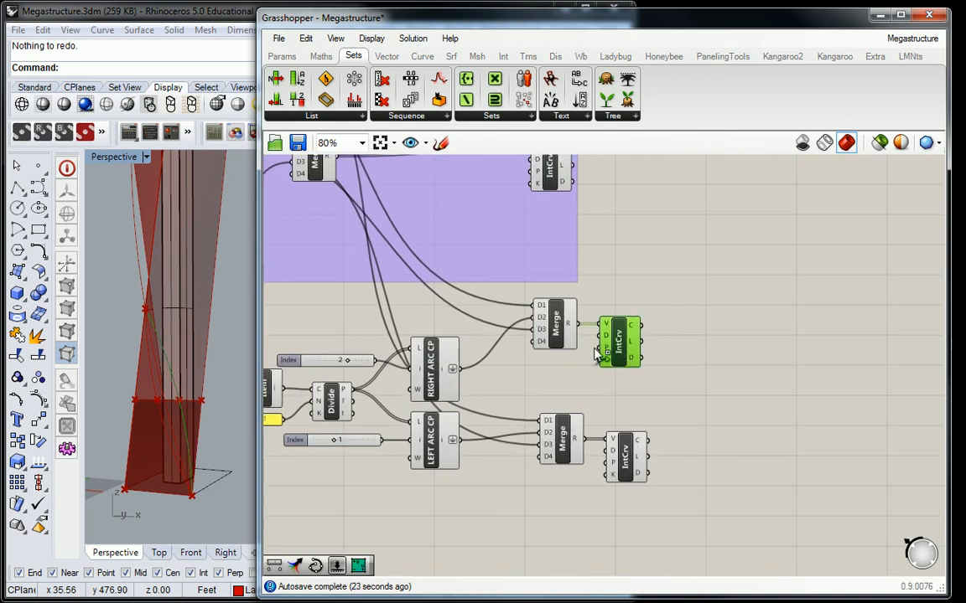
{"action": "left_click", "coordinate": [633, 459], "text": "shift"}
{"action": "left_click", "coordinate": [550, 172], "text": "shift"}
{"action": "right_click_drag", "start_coordinate": [118, 345], "coordinate": [161, 303]}
{"action": "scroll", "coordinate": [160, 366], "scroll_direction": "up", "scroll_amount": 3}
{"action": "right_click_drag", "start_coordinate": [161, 303], "coordinate": [141, 379], "text": "shift"}
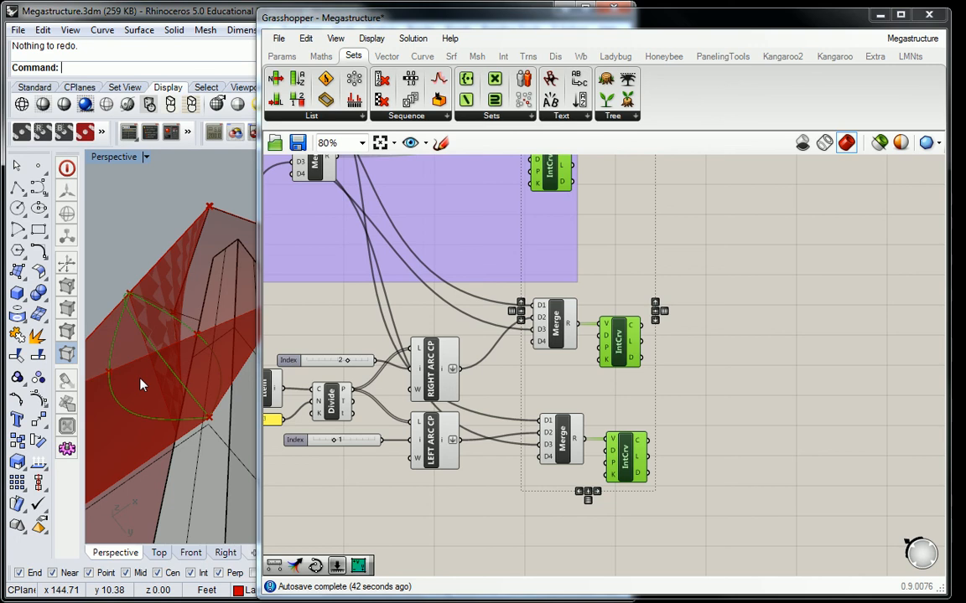
{"action": "right_click_drag", "start_coordinate": [140, 385], "coordinate": [208, 412]}
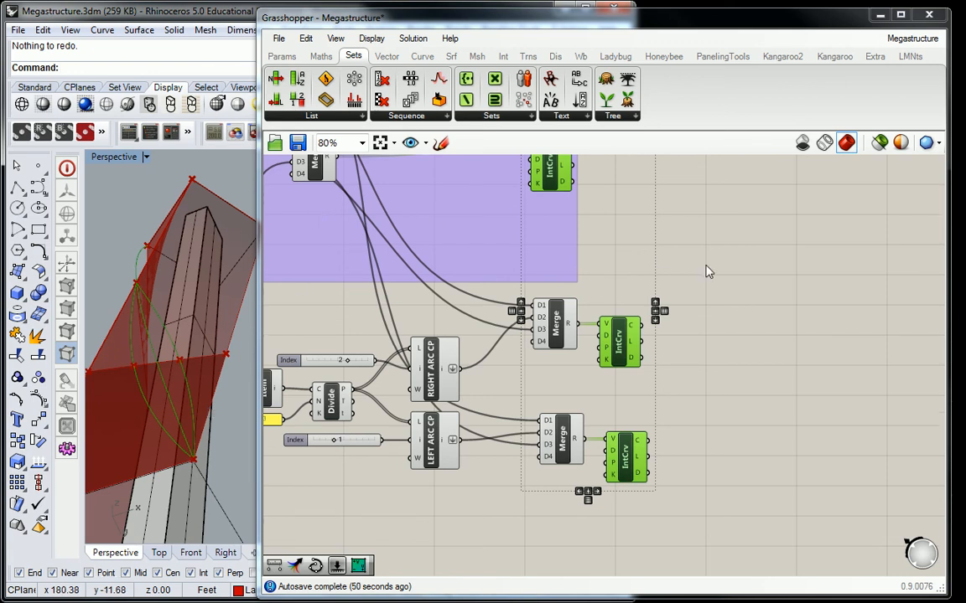
{"action": "right_click_drag", "start_coordinate": [660, 273], "coordinate": [762, 278]}
{"action": "scroll", "coordinate": [762, 279], "scroll_direction": "down", "scroll_amount": 1}
{"action": "right_click_drag", "start_coordinate": [616, 263], "coordinate": [725, 288]}
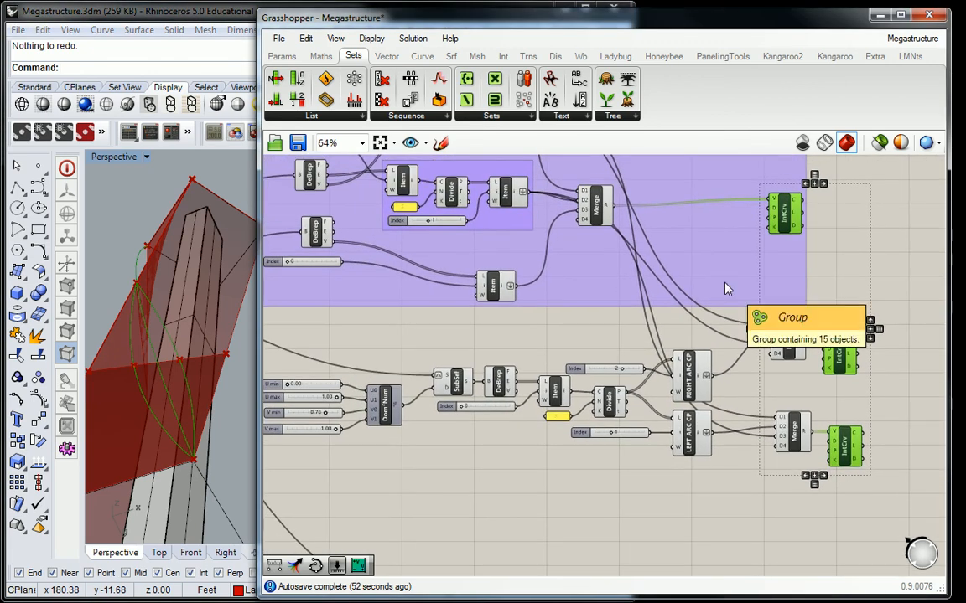
{"action": "right_click_drag", "start_coordinate": [552, 298], "coordinate": [612, 304]}
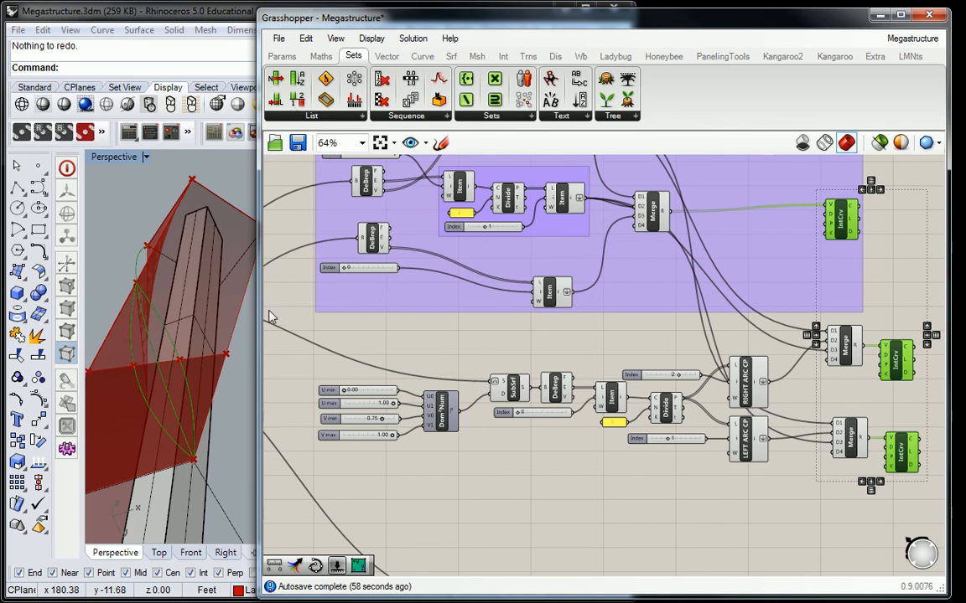
{"action": "right_click_drag", "start_coordinate": [164, 239], "coordinate": [188, 231]}
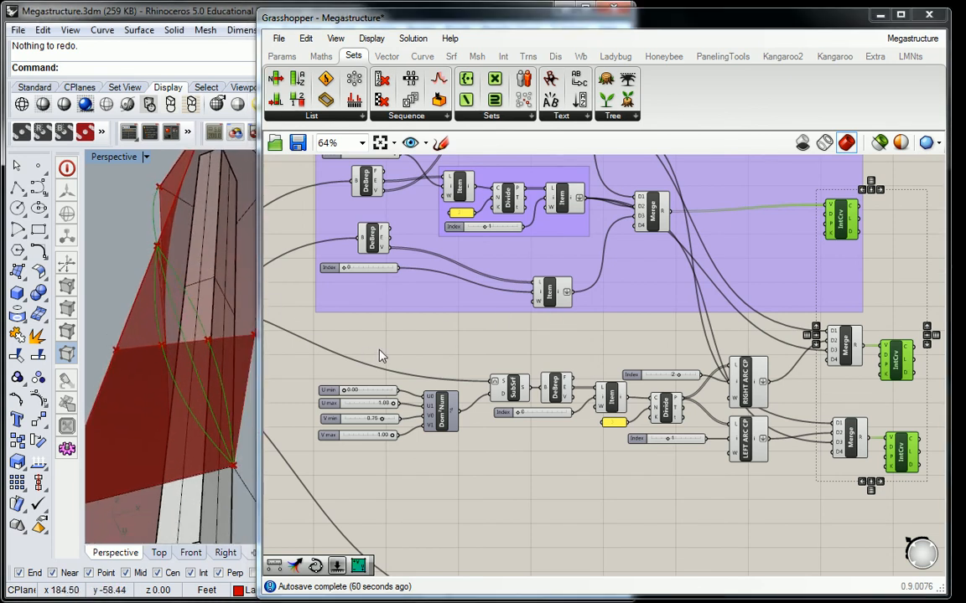
{"action": "right_click_drag", "start_coordinate": [453, 340], "coordinate": [449, 352]}
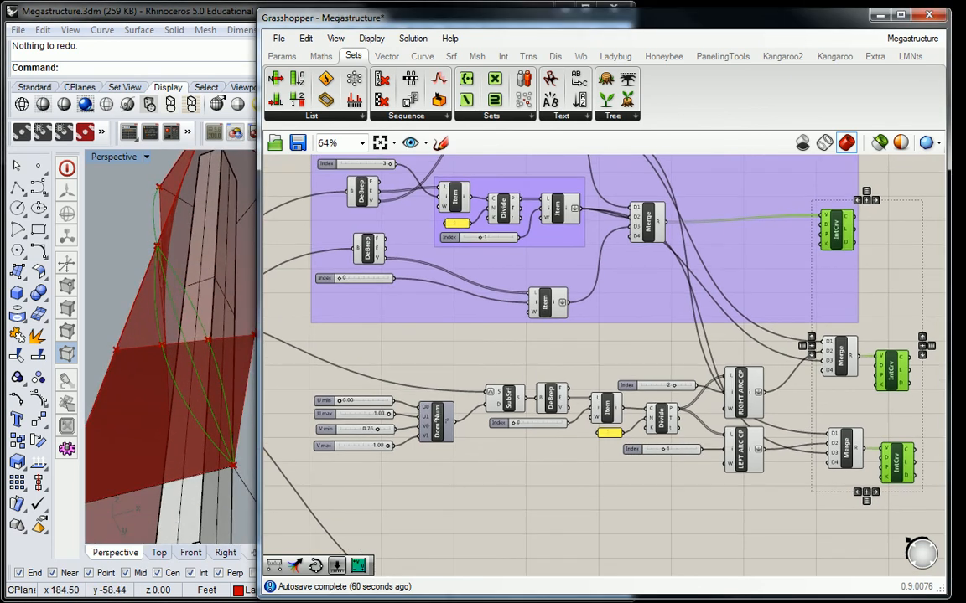